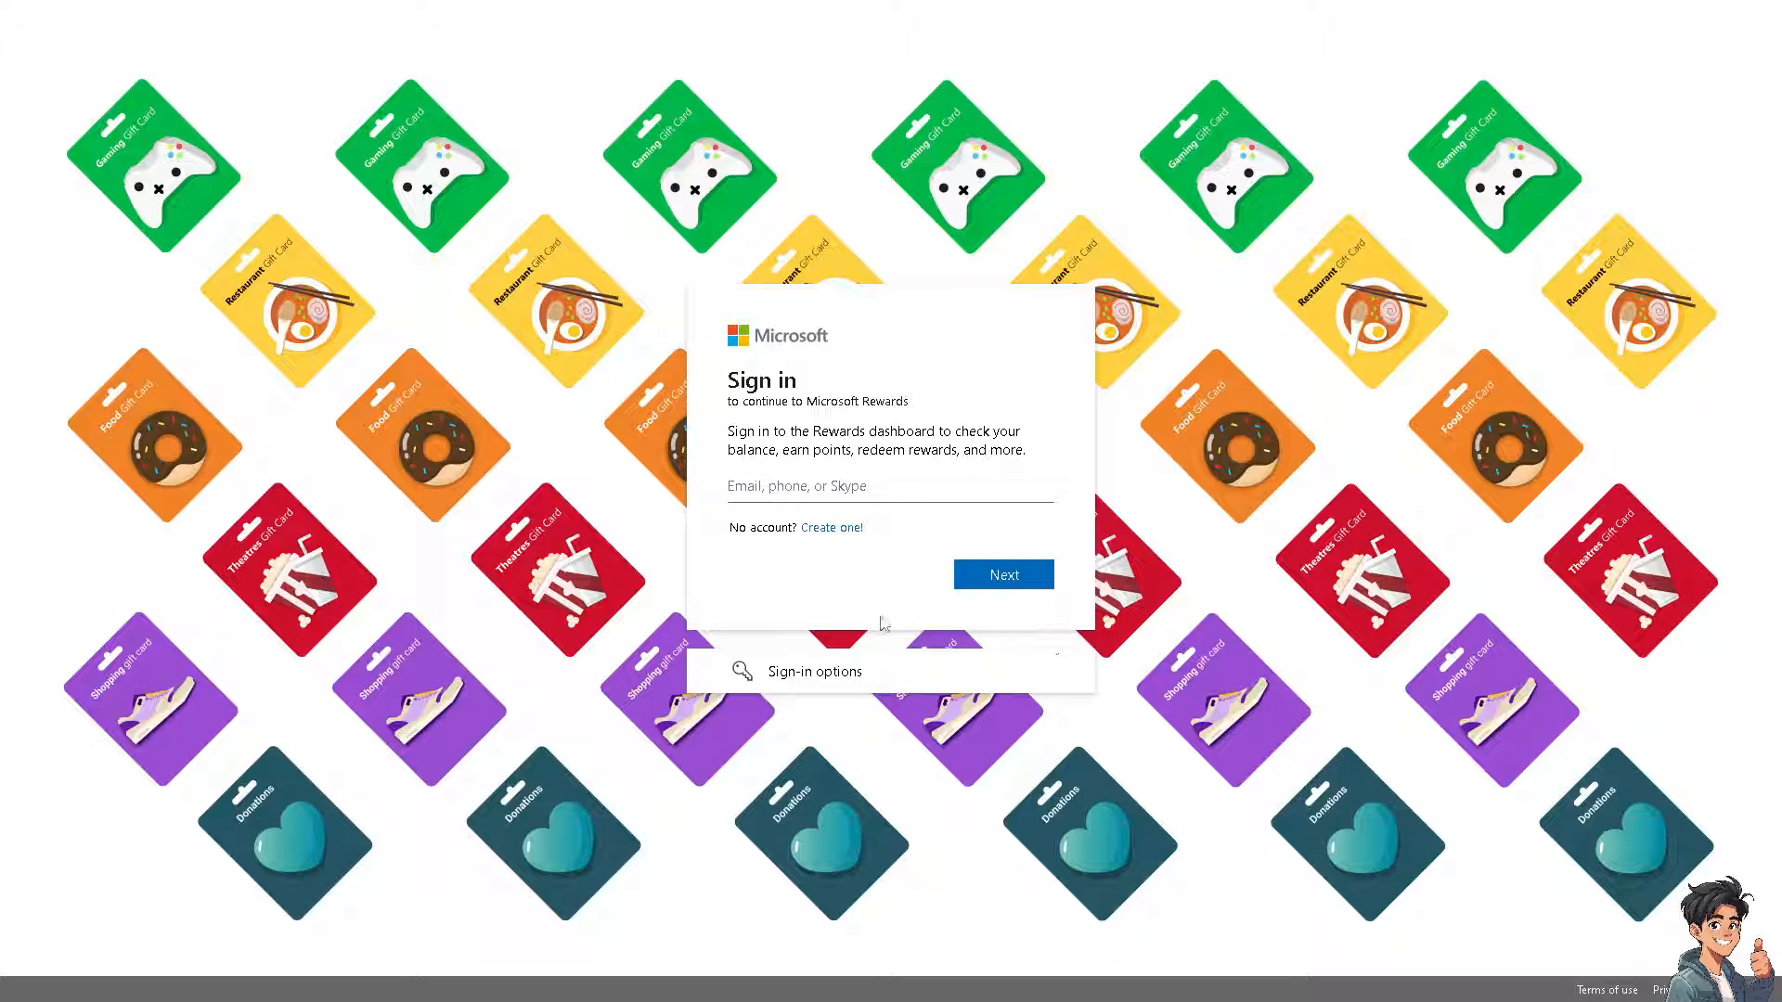
# Start creating a Microsoft account, and go through the Rewards welcome tour, closing it without pinning Rewards to the taskbar
pyautogui.click(840, 535)
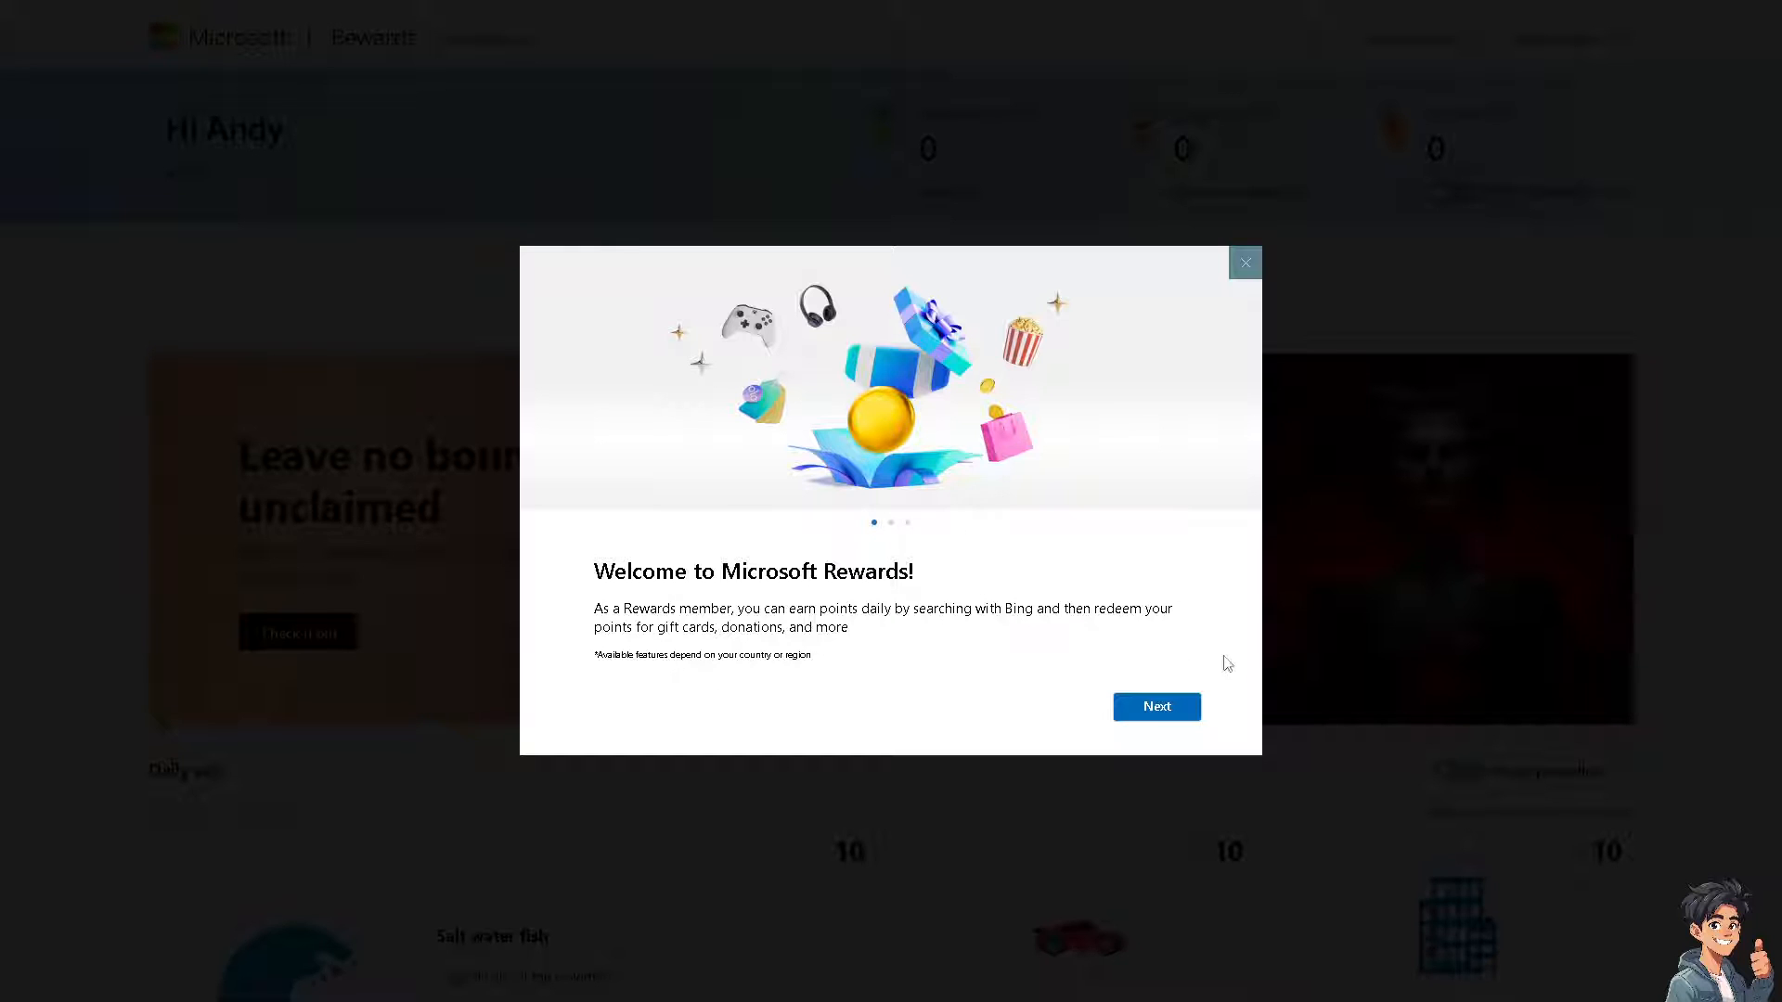
pyautogui.click(1168, 712)
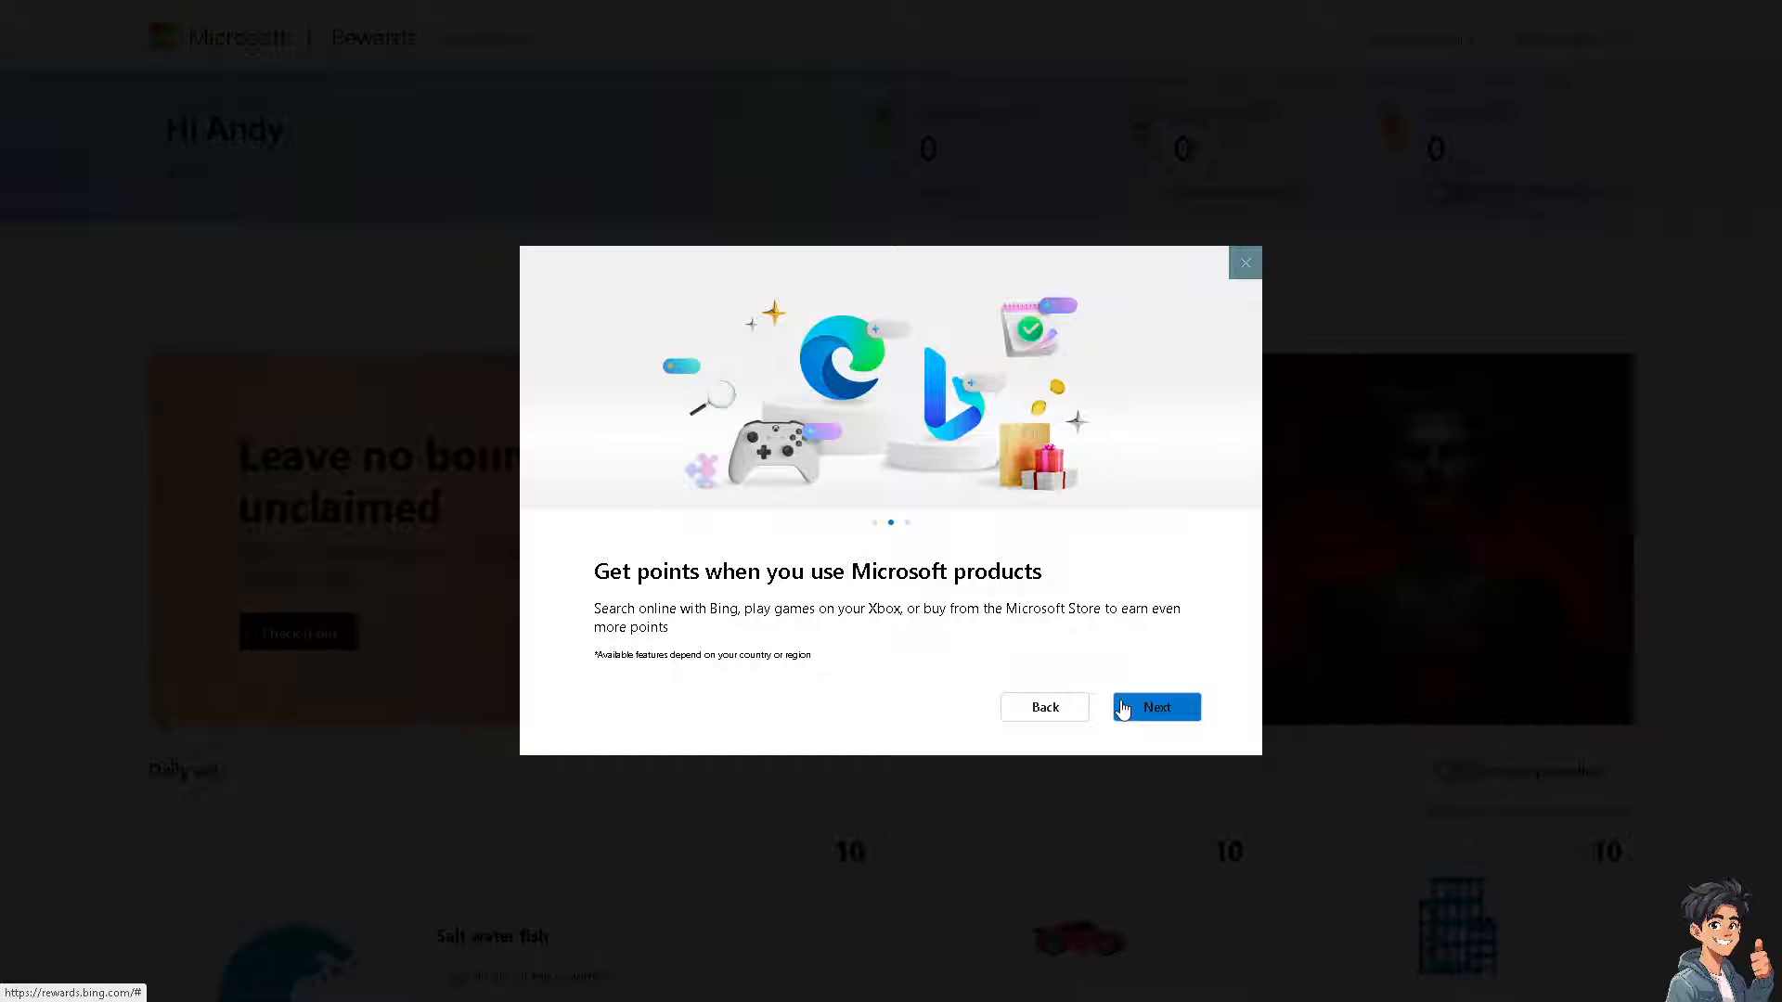
pyautogui.click(1159, 714)
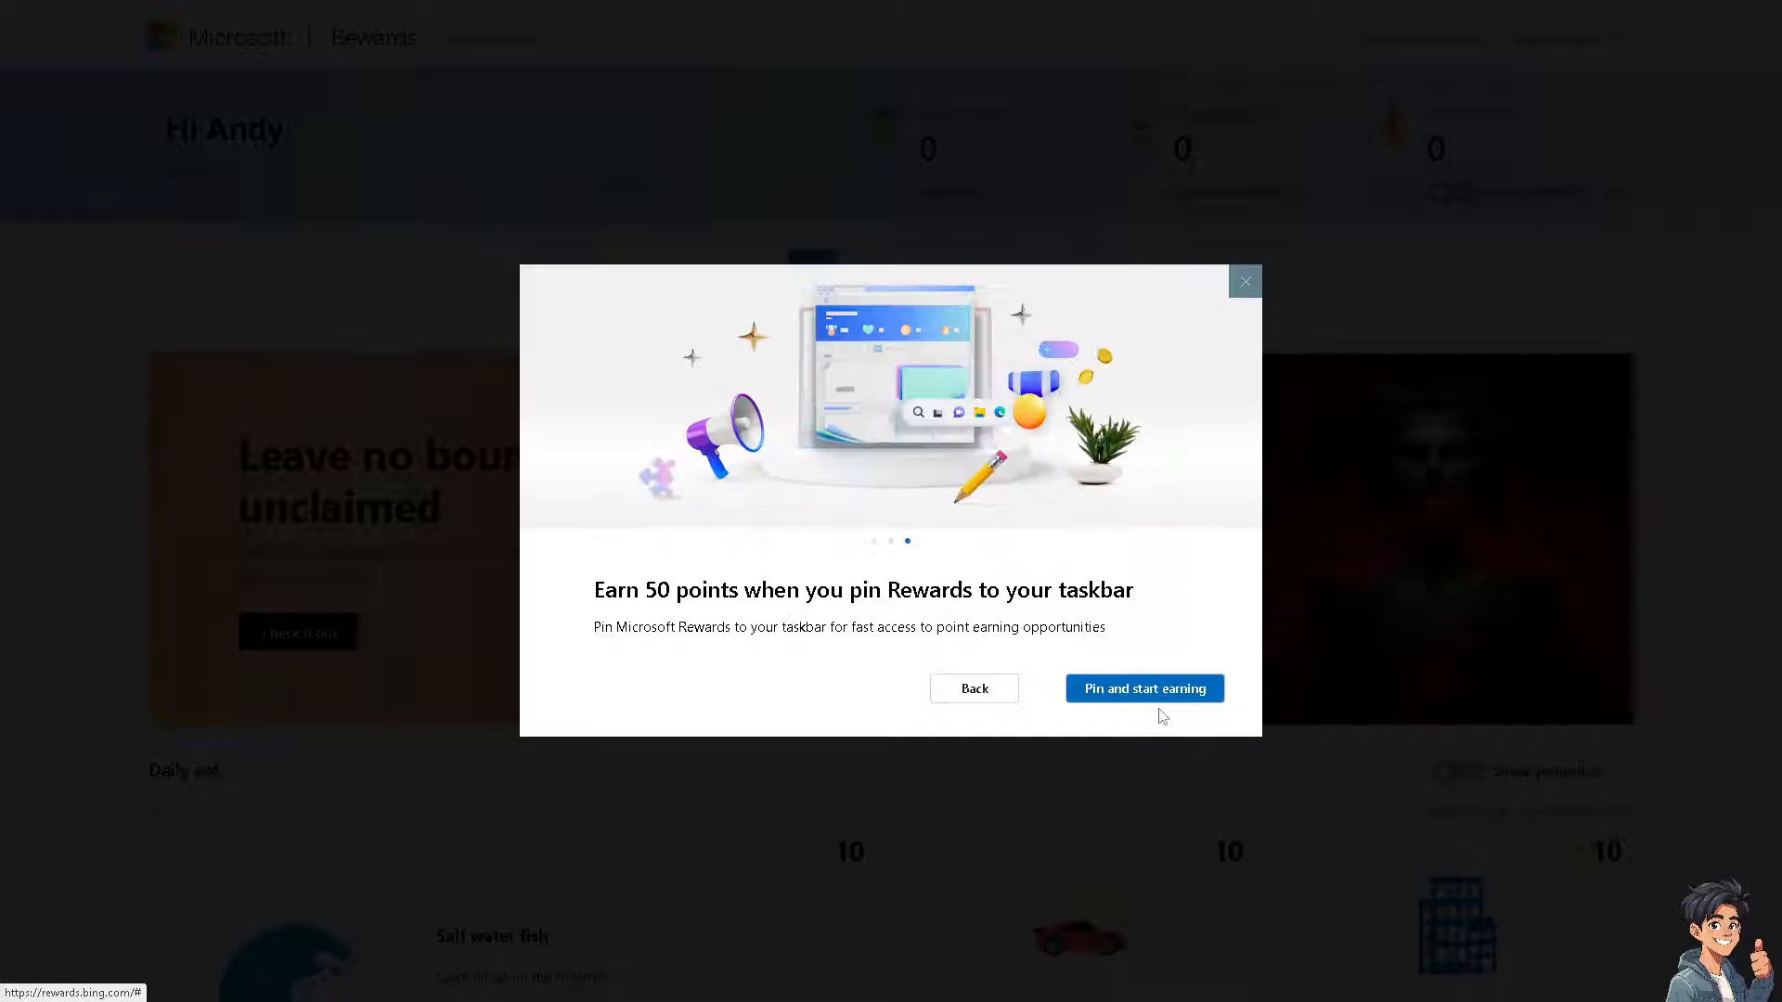
pyautogui.click(1245, 281)
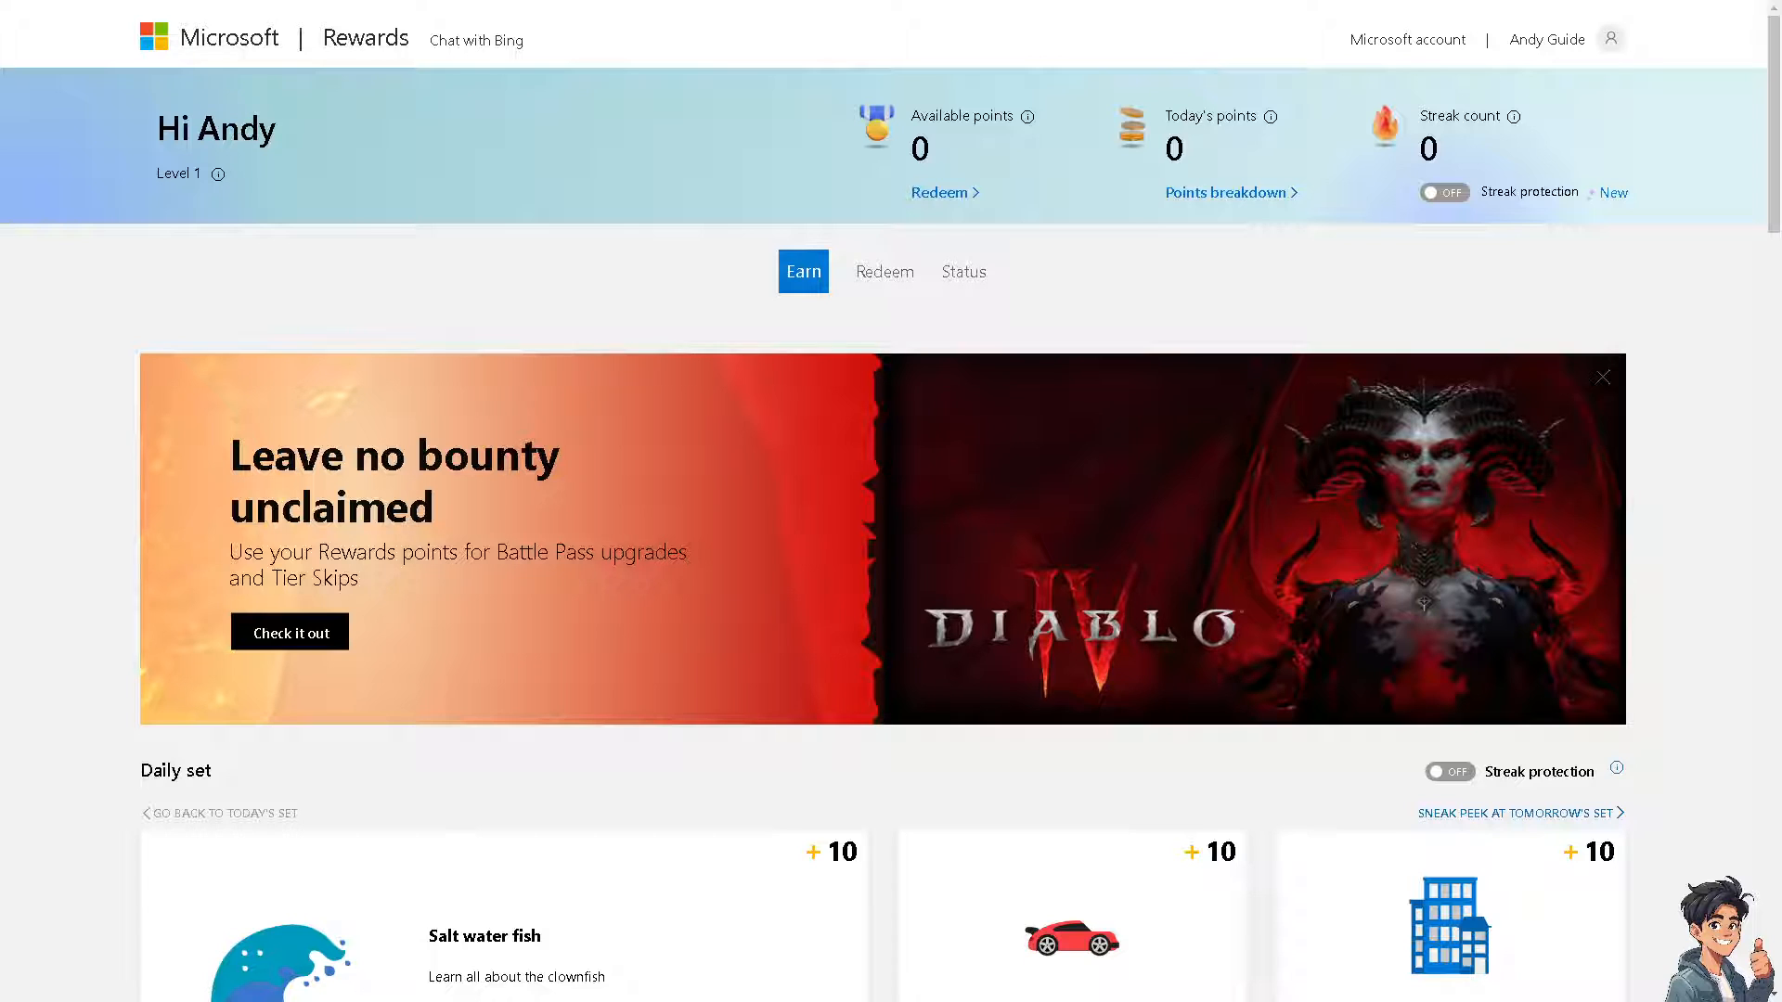
# Look over the earning offers on the Rewards dashboard and open the Redeem section
pyautogui.scroll(-1, 966, 615)
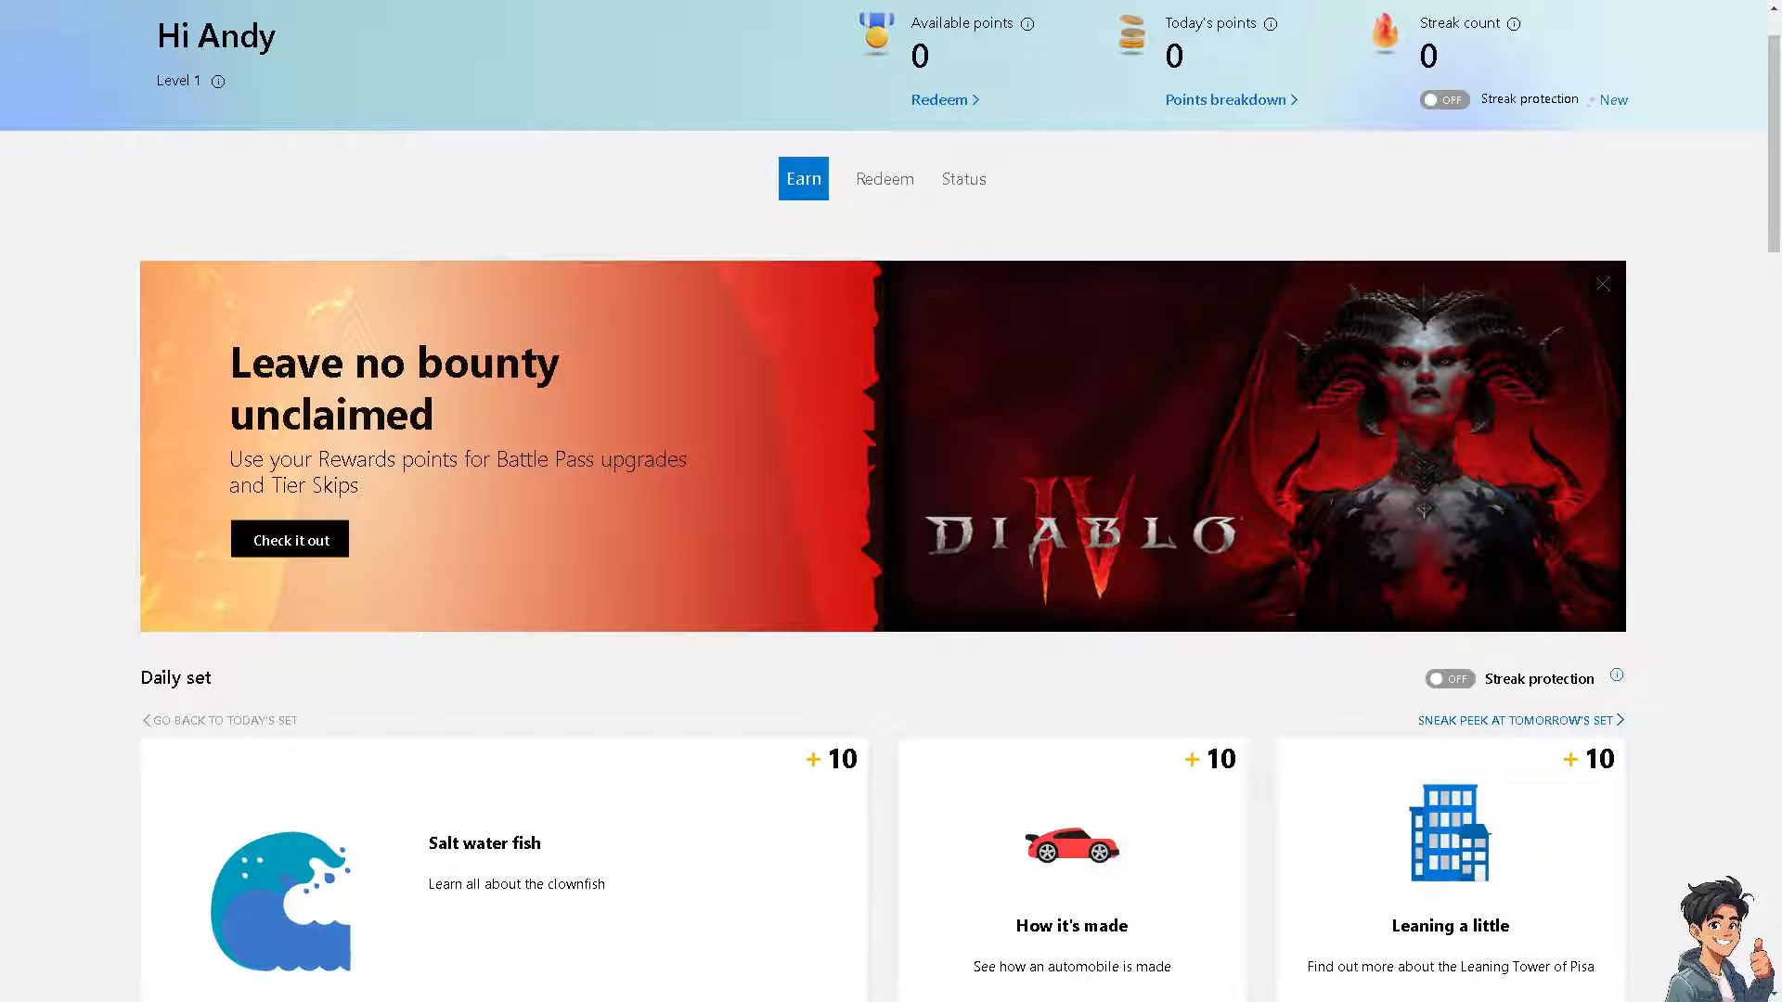
pyautogui.scroll(1, 1032, 317)
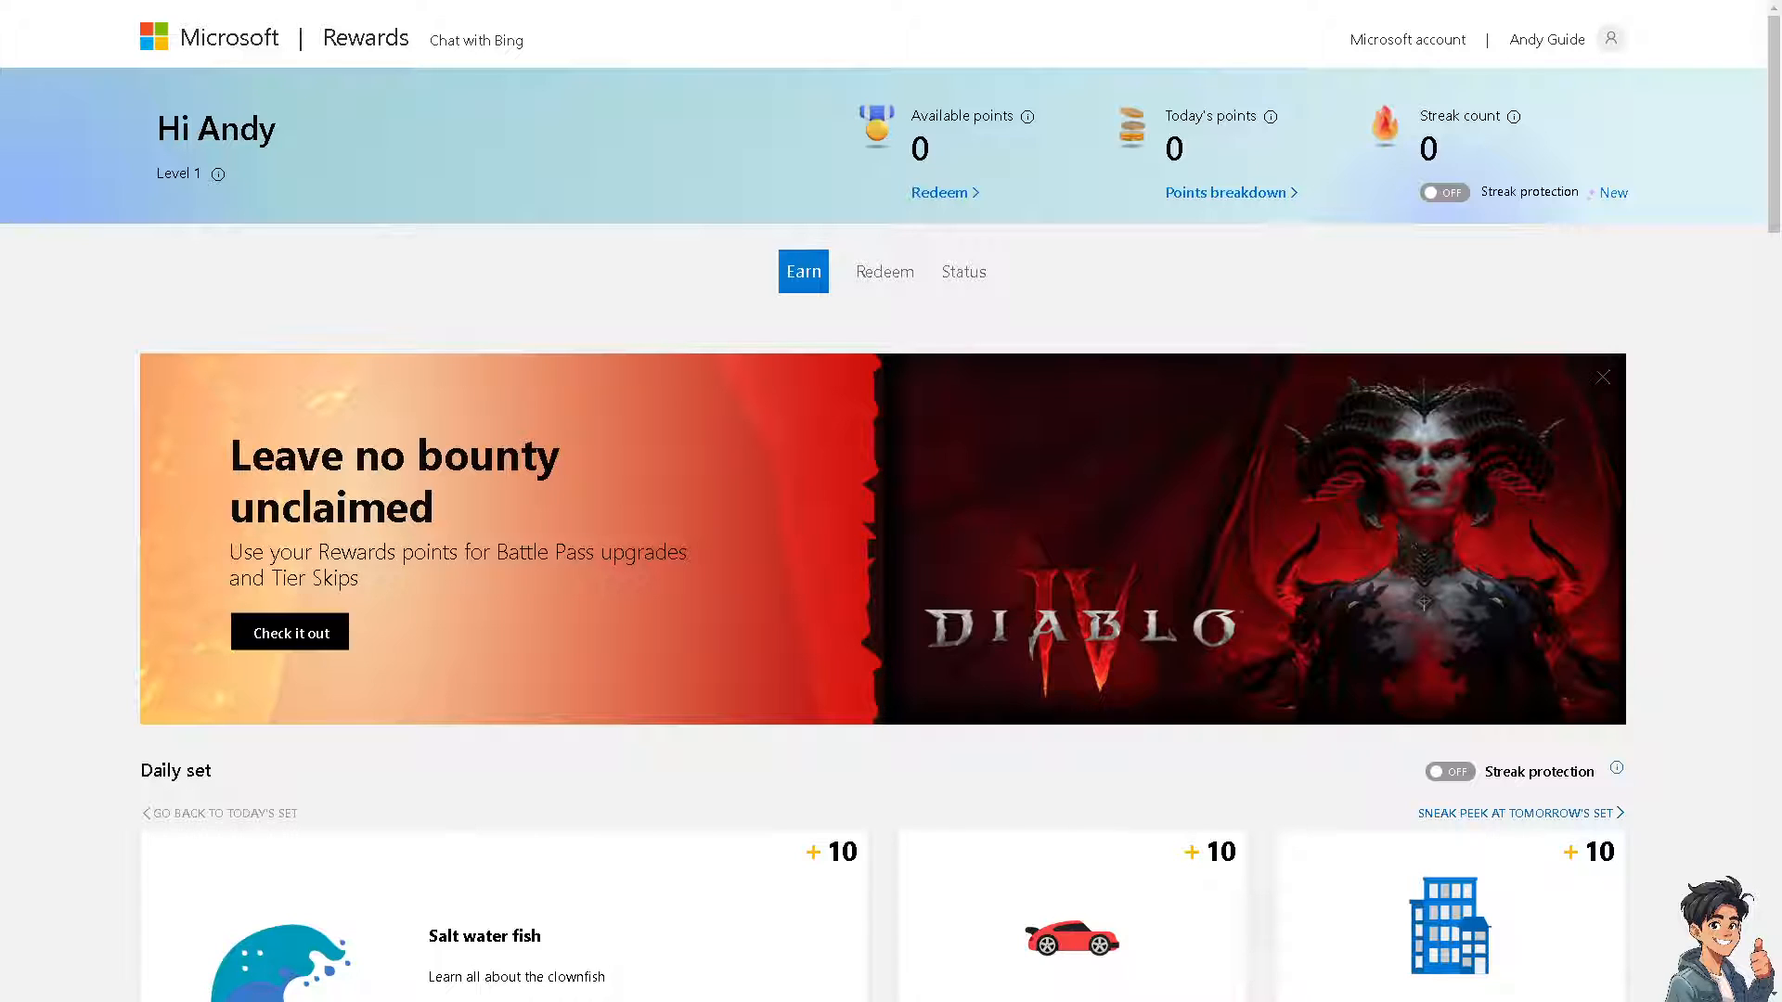
pyautogui.click(873, 274)
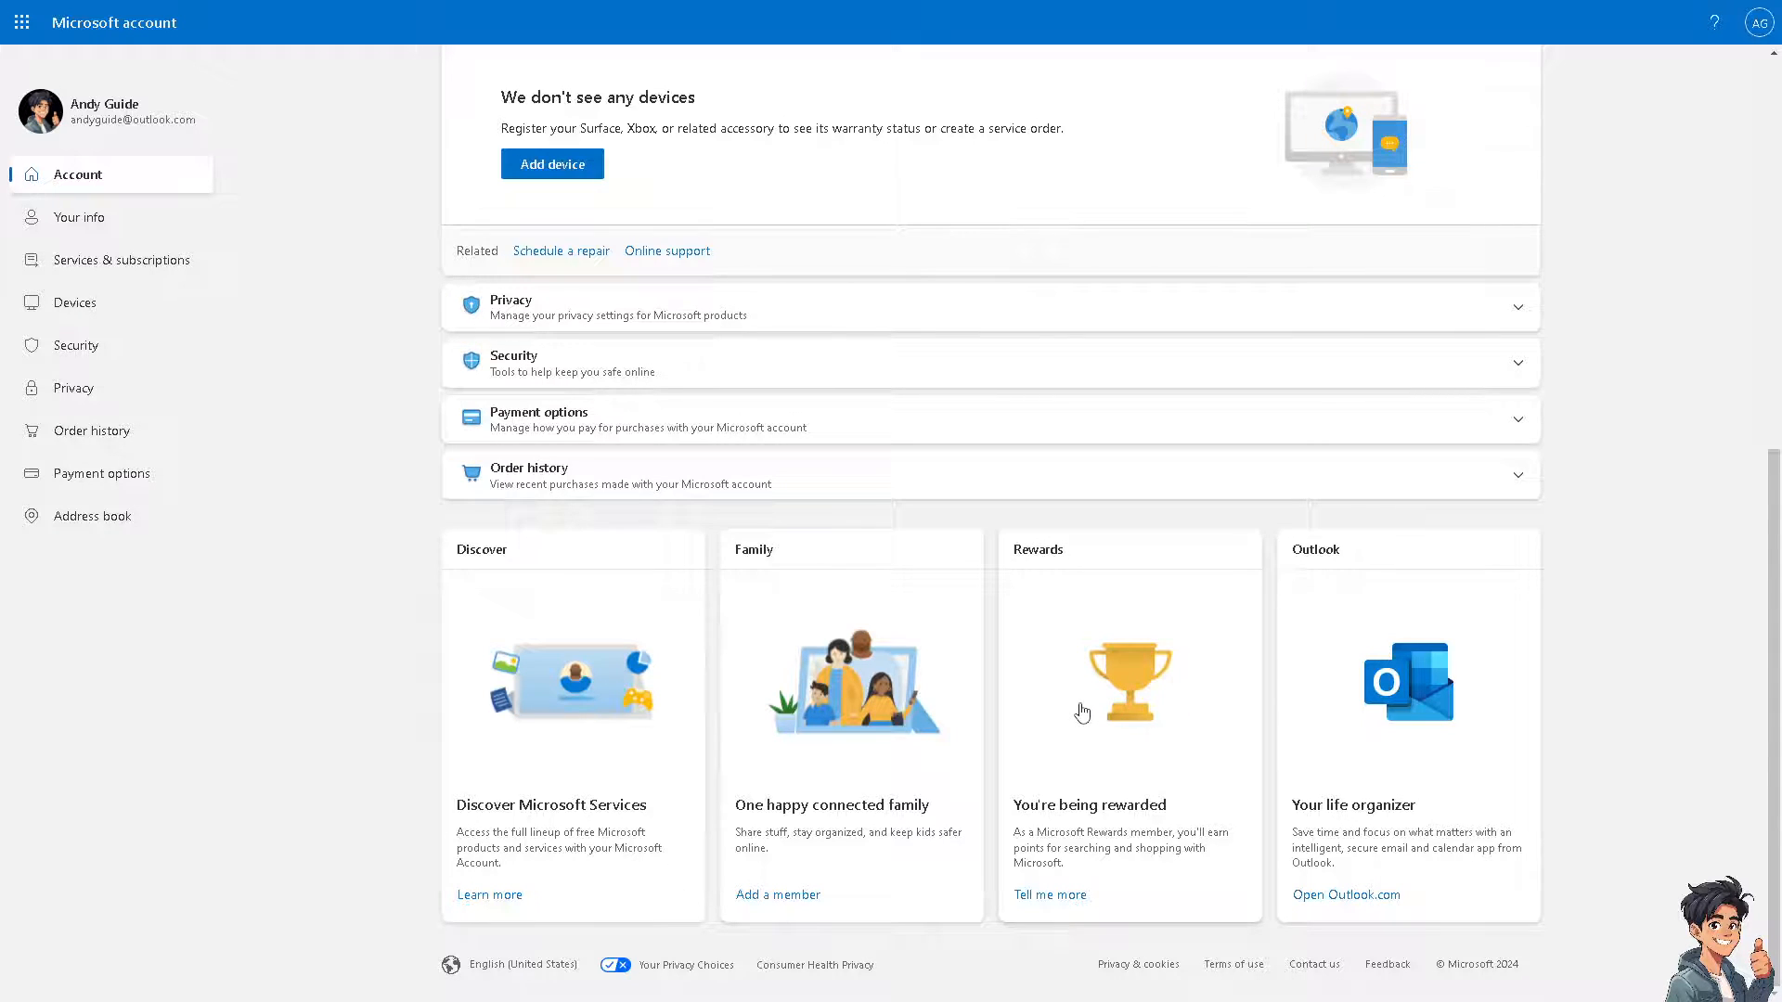
# Open the Microsoft Rewards dashboard from the Rewards card on the Microsoft account overview page
pyautogui.scroll(1, 1081, 713)
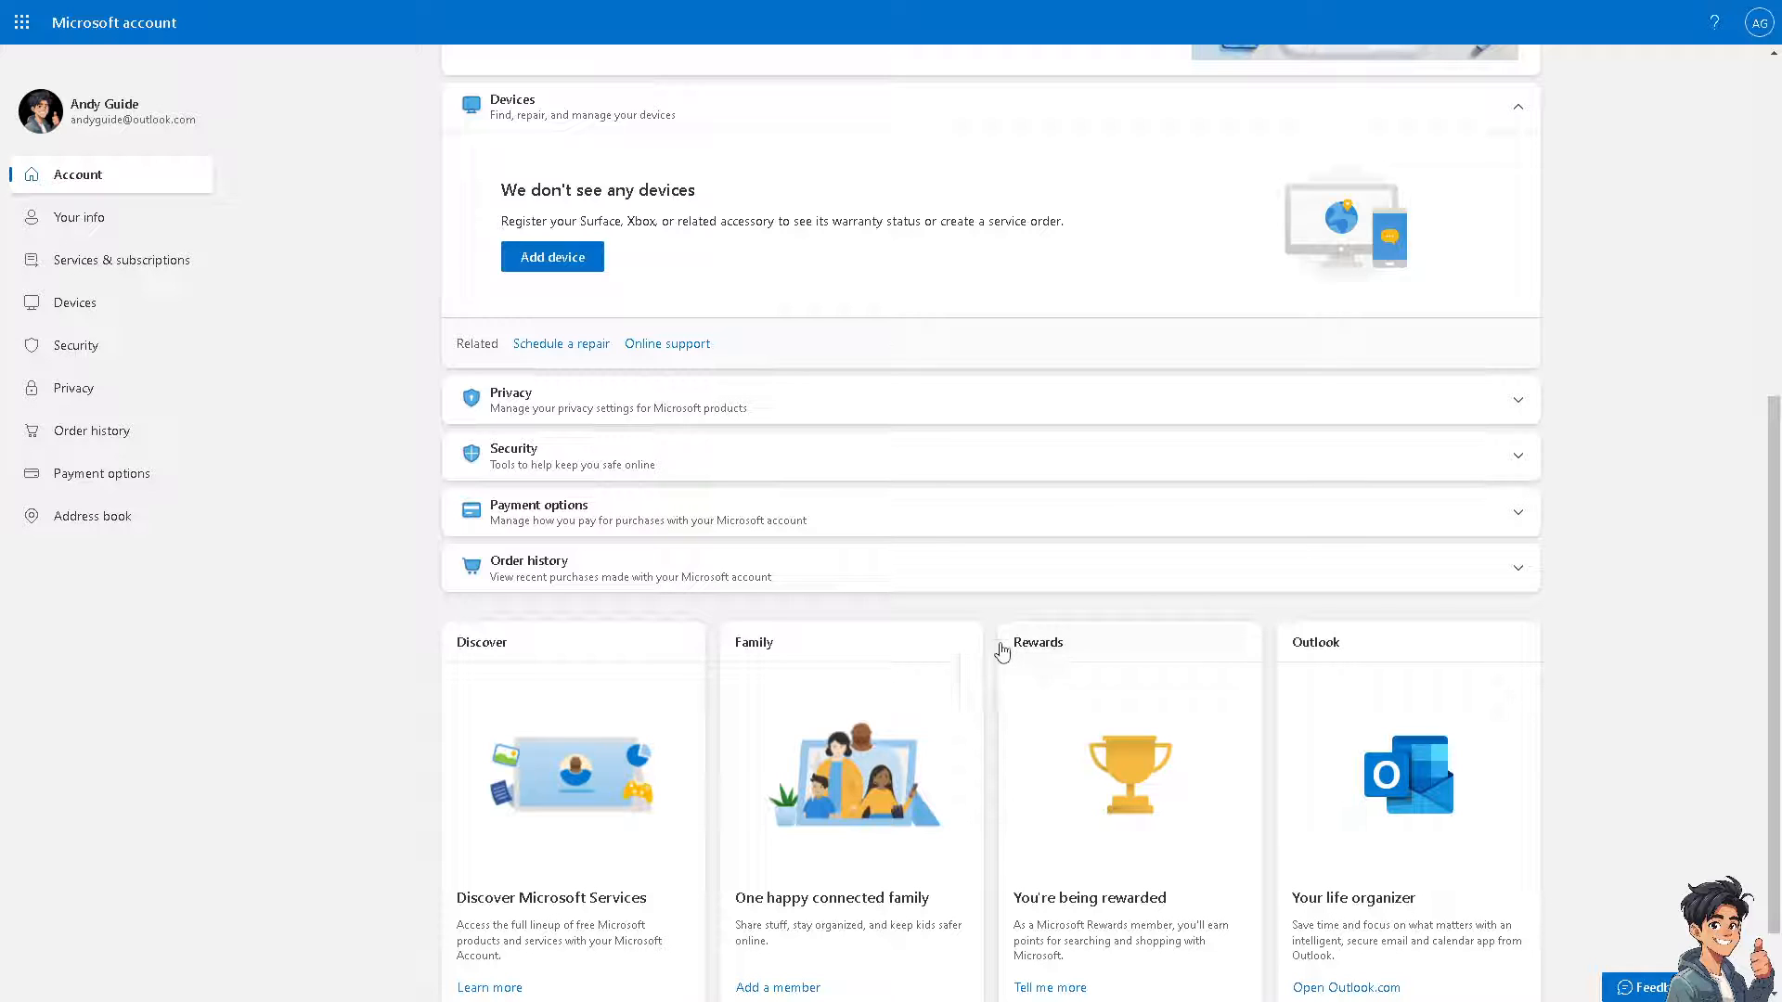
pyautogui.scroll(-1, 1003, 653)
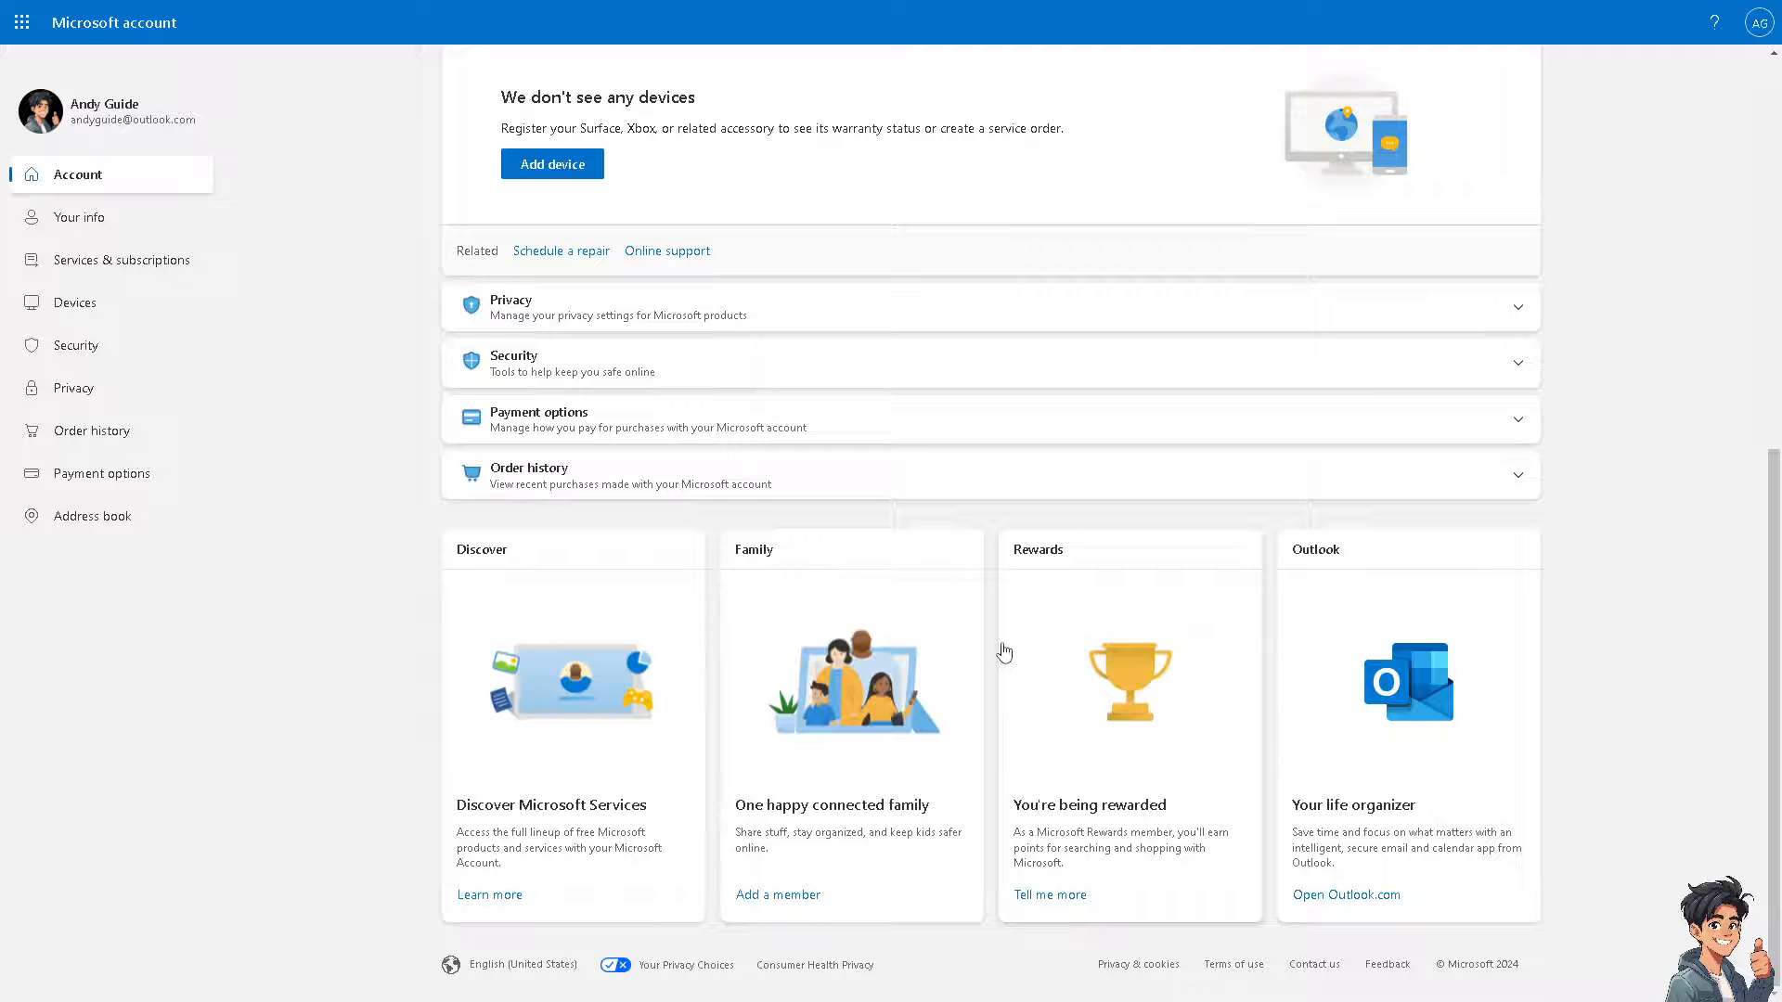
pyautogui.click(1128, 705)
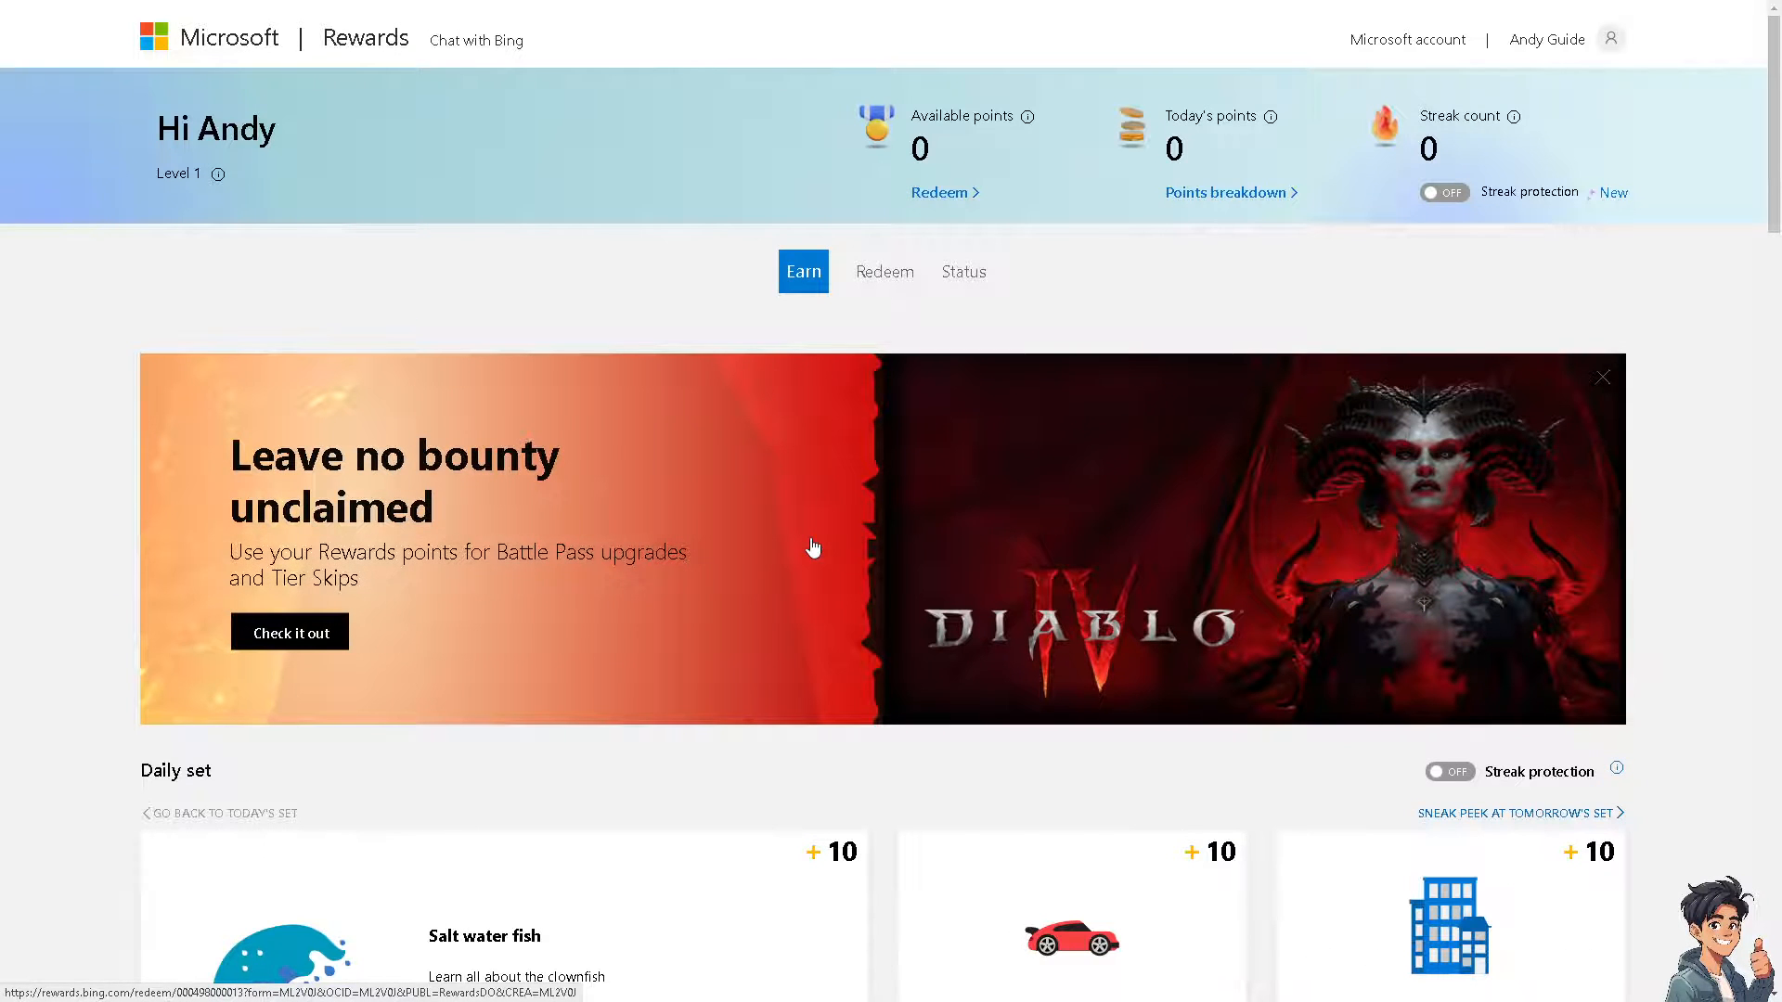
# Look over the Rewards dashboard and open a new support request through its Microsoft Rewards help section
pyautogui.scroll(-4, 834, 525)
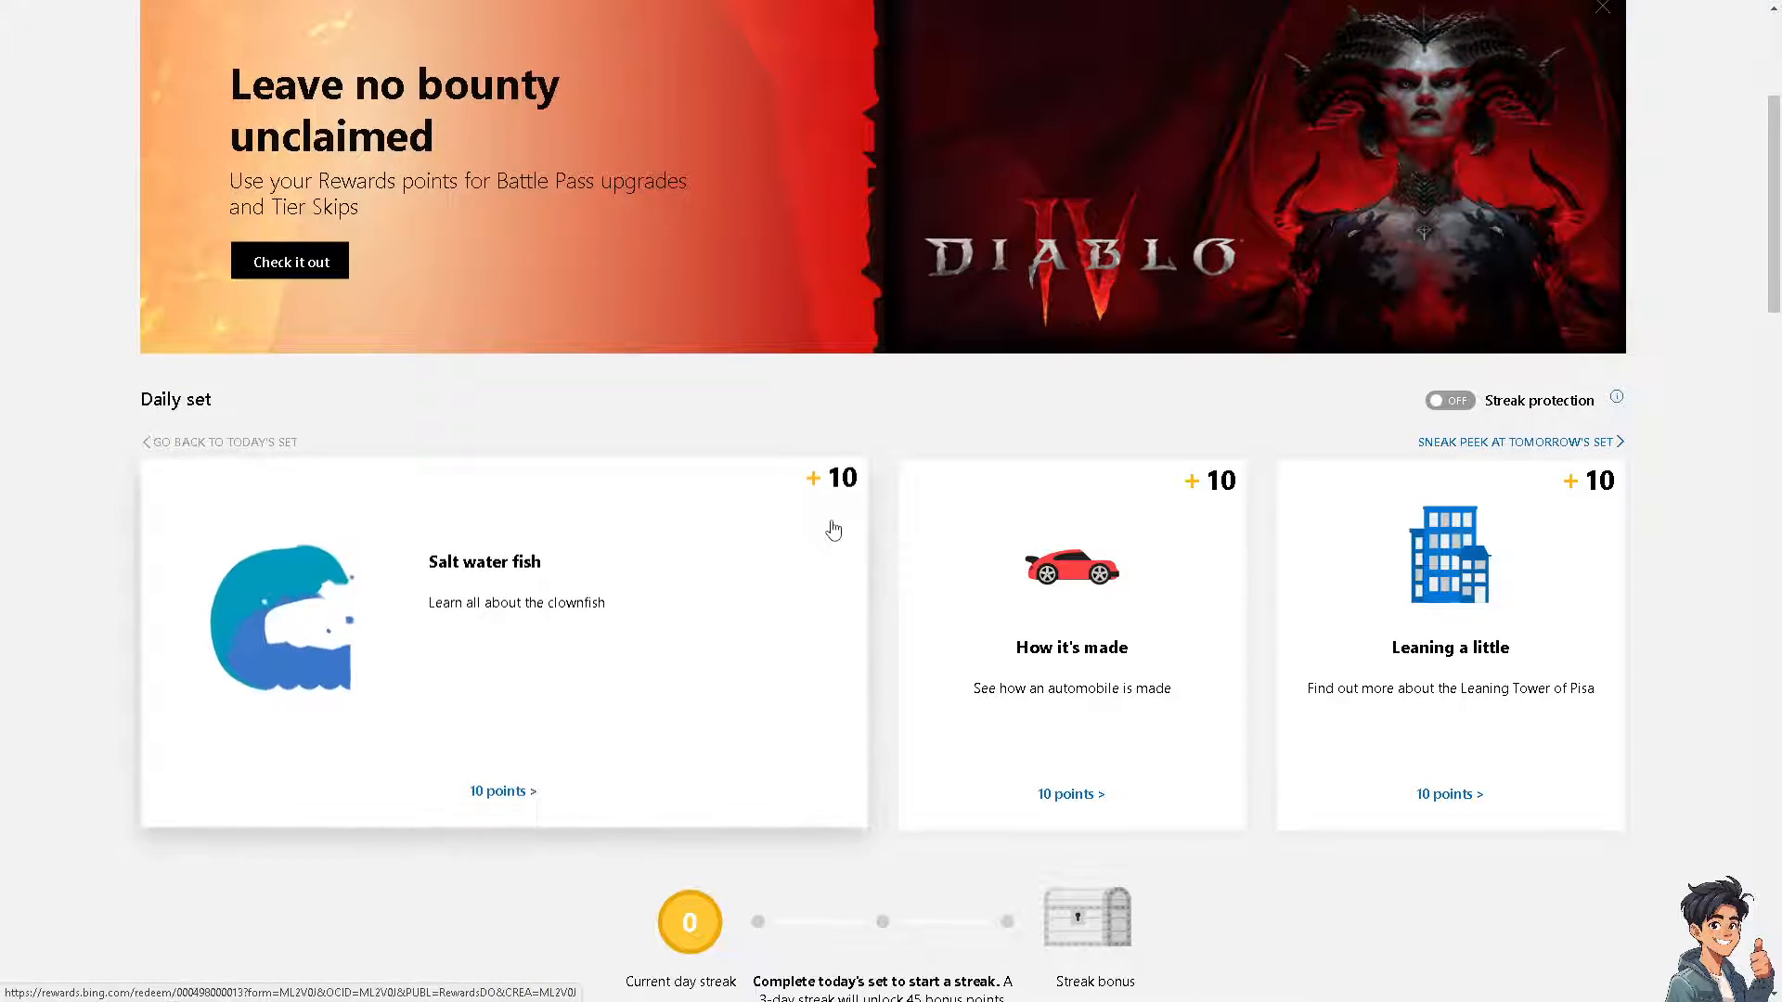
pyautogui.scroll(2, 832, 524)
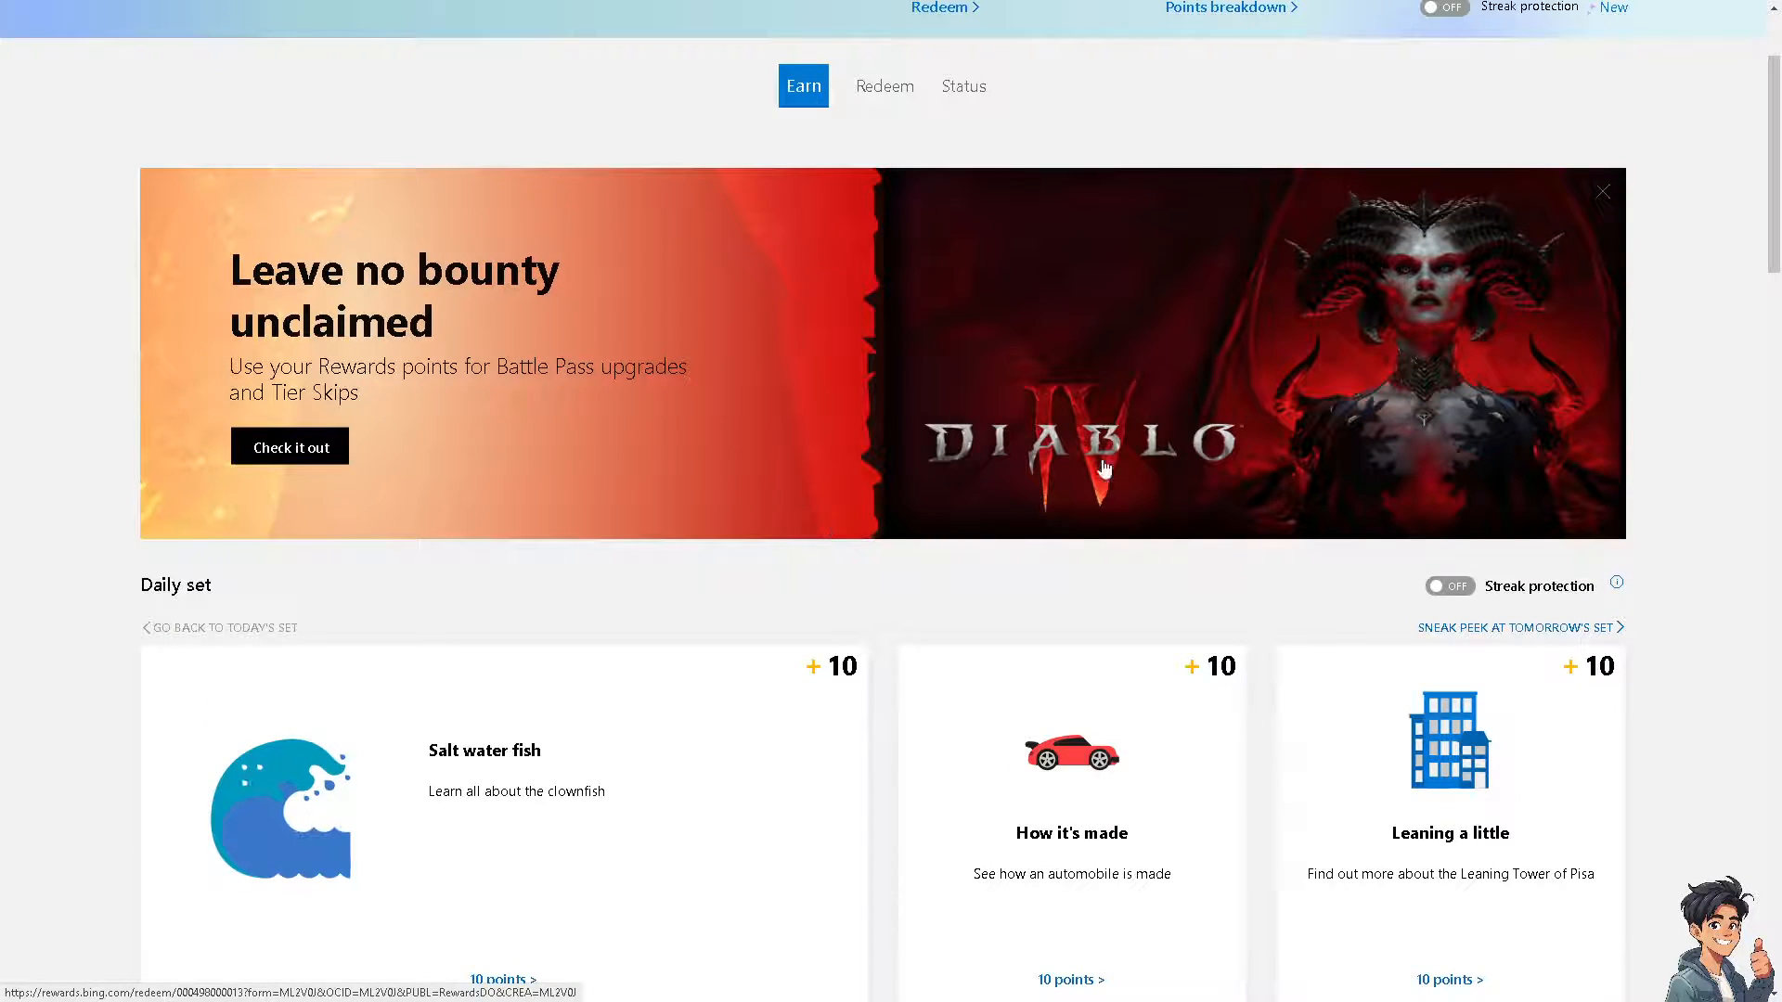
pyautogui.scroll(2, 710, 397)
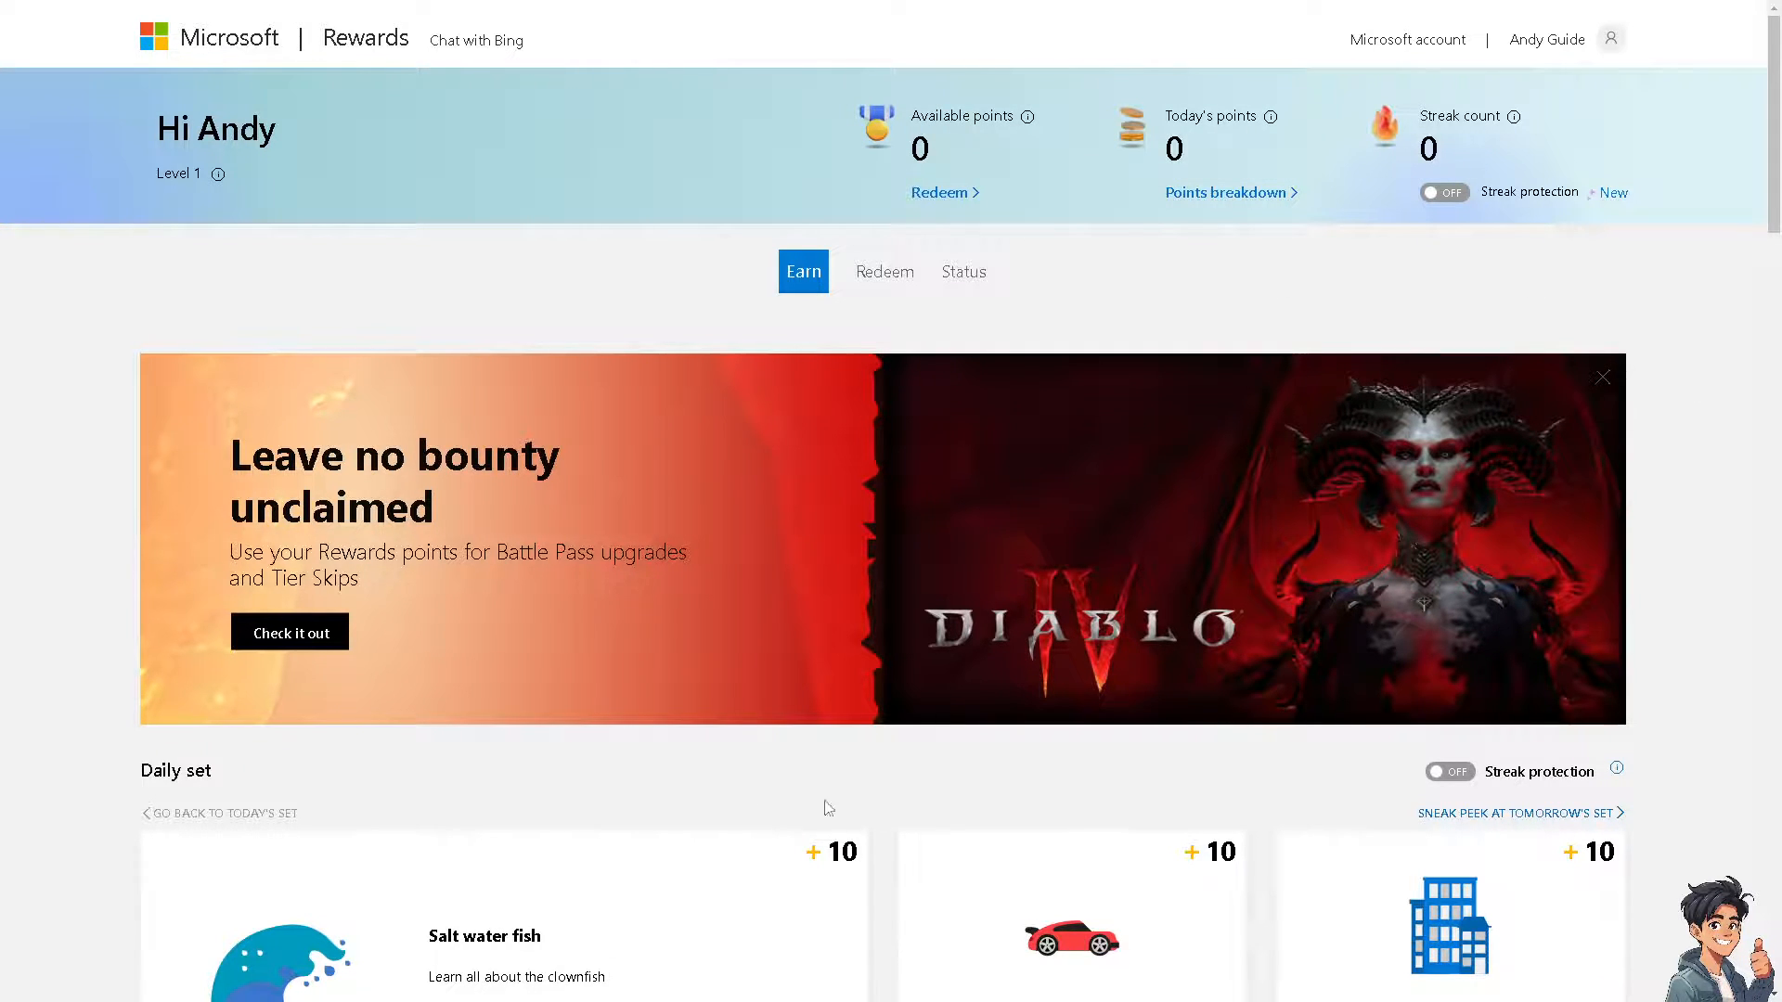
pyautogui.scroll(-20, 855, 815)
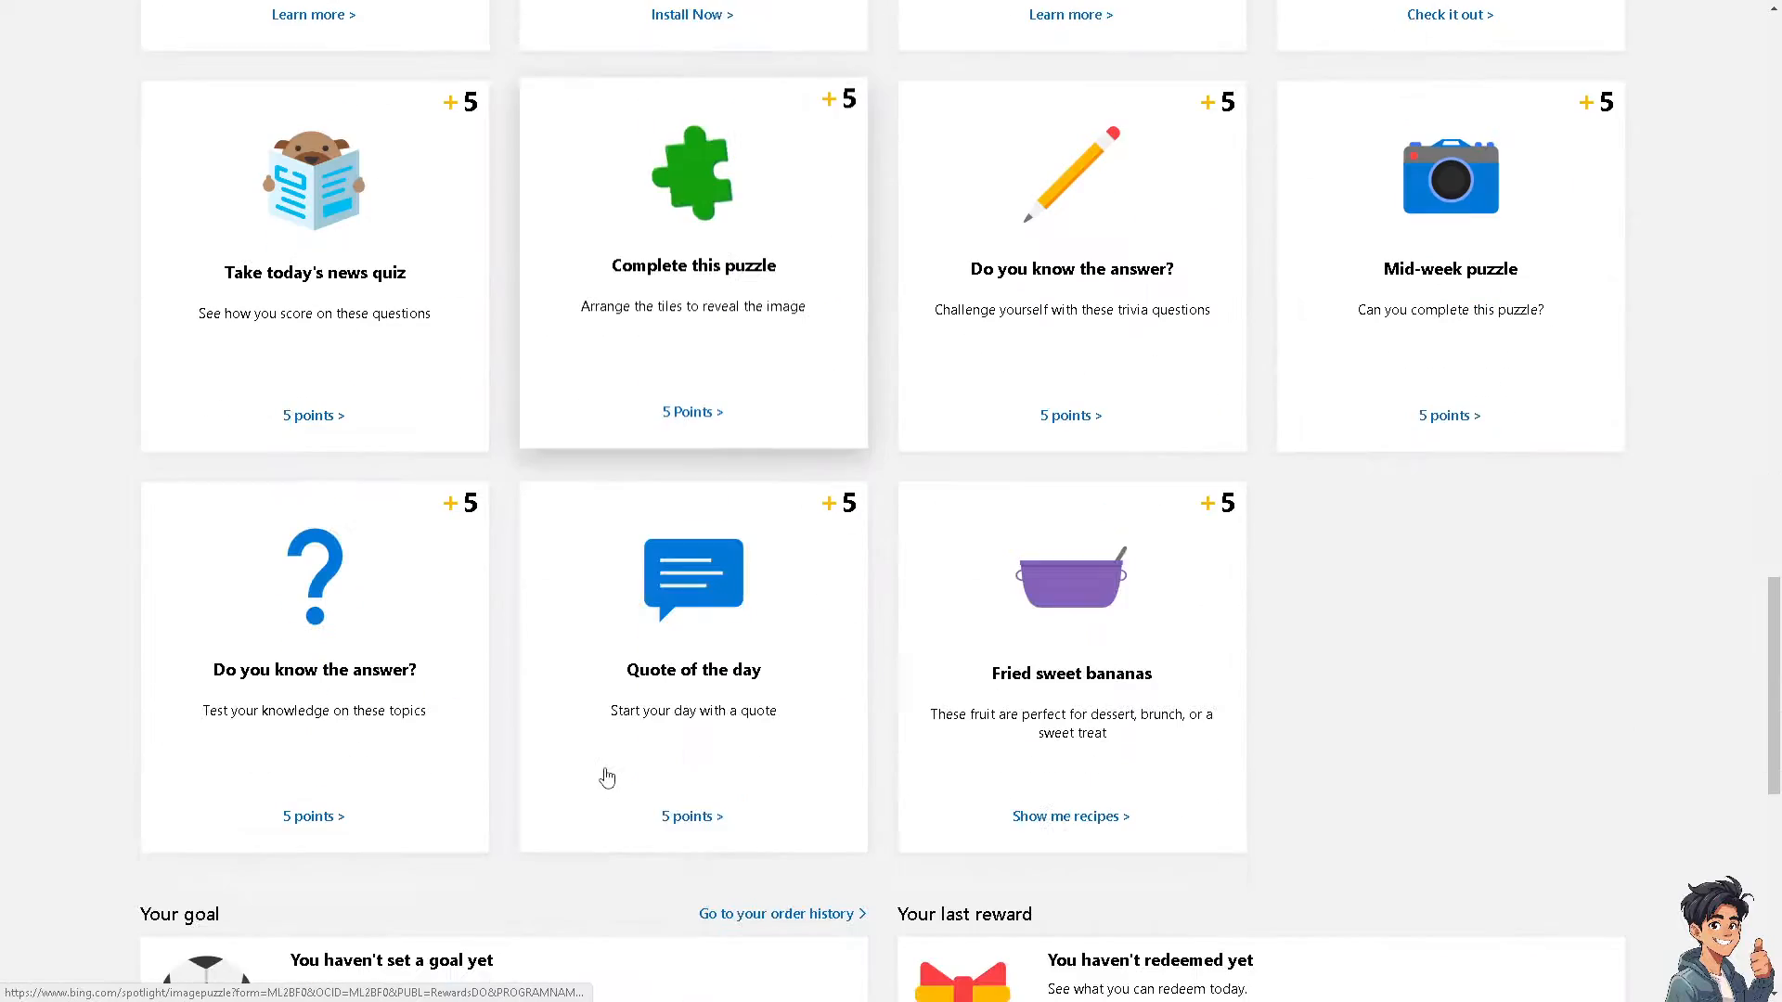
pyautogui.scroll(-9, 607, 778)
pyautogui.click(258, 914)
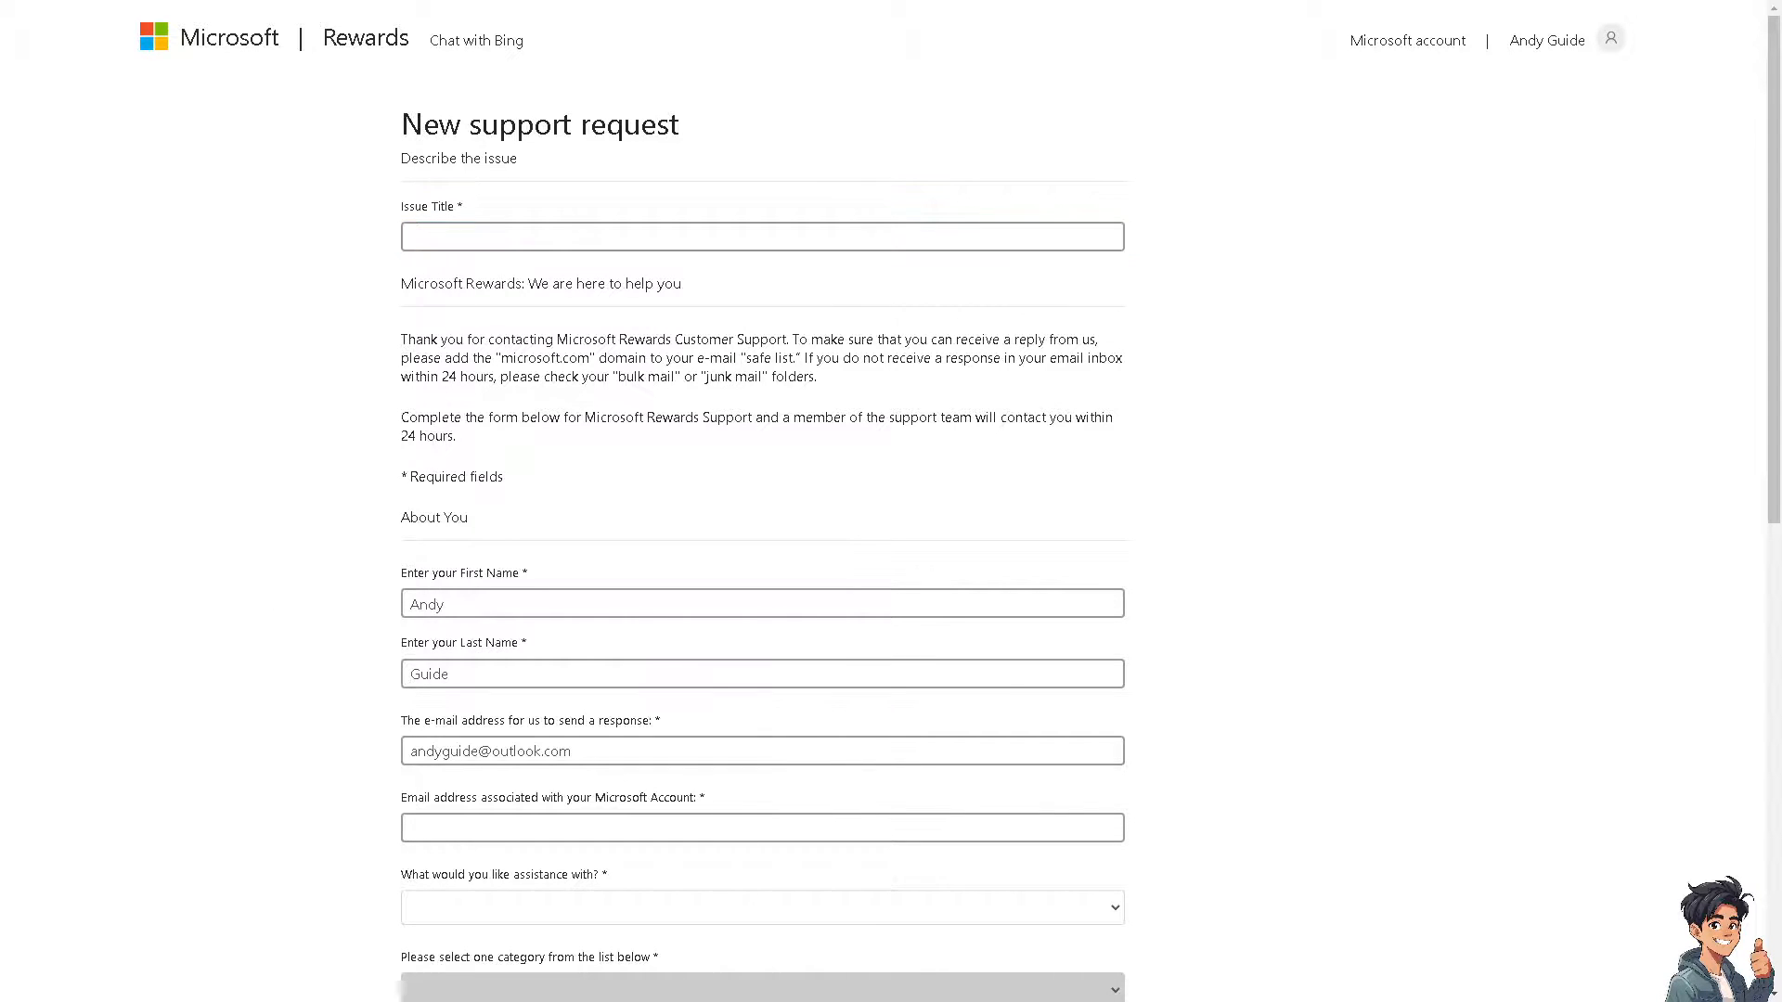
# Enter "How To Redeem Microsoft Rewards Without Phone Number" as the issue title, the missing-points details and the additional detail
pyautogui.click(728, 237)
pyautogui.write('How To Redeem Microsoft Rewards Without Phone Number')
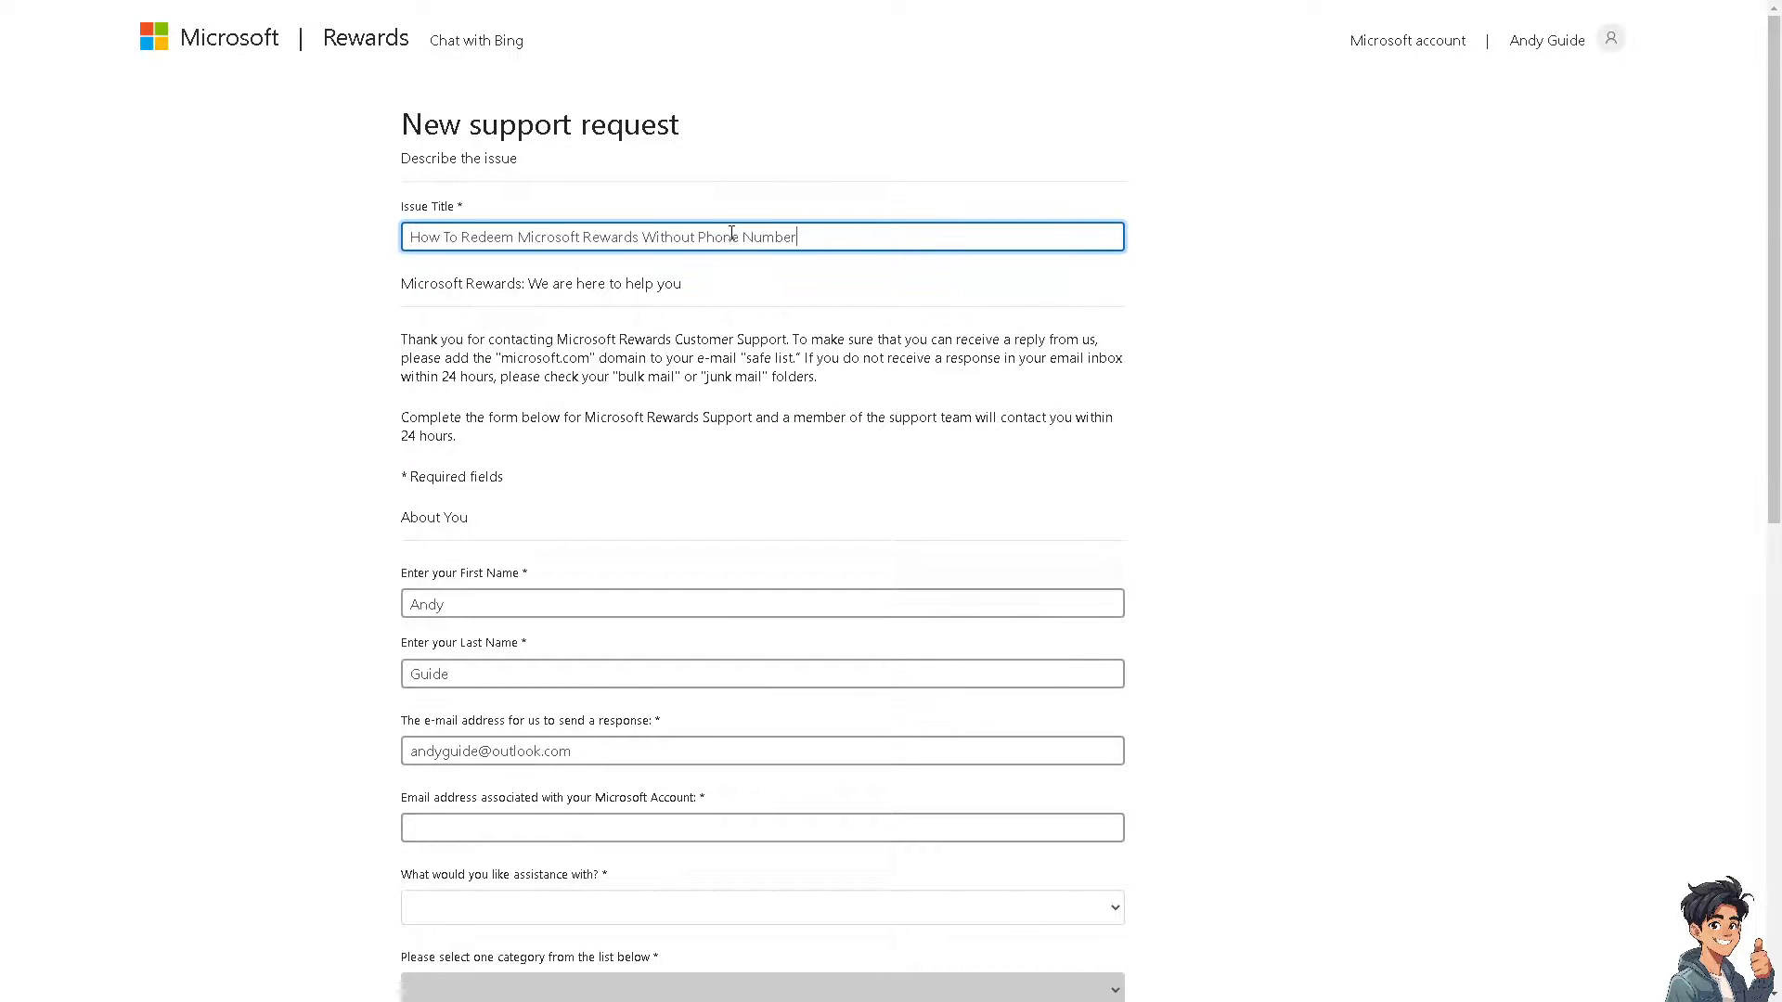
pyautogui.scroll(-3, 616, 727)
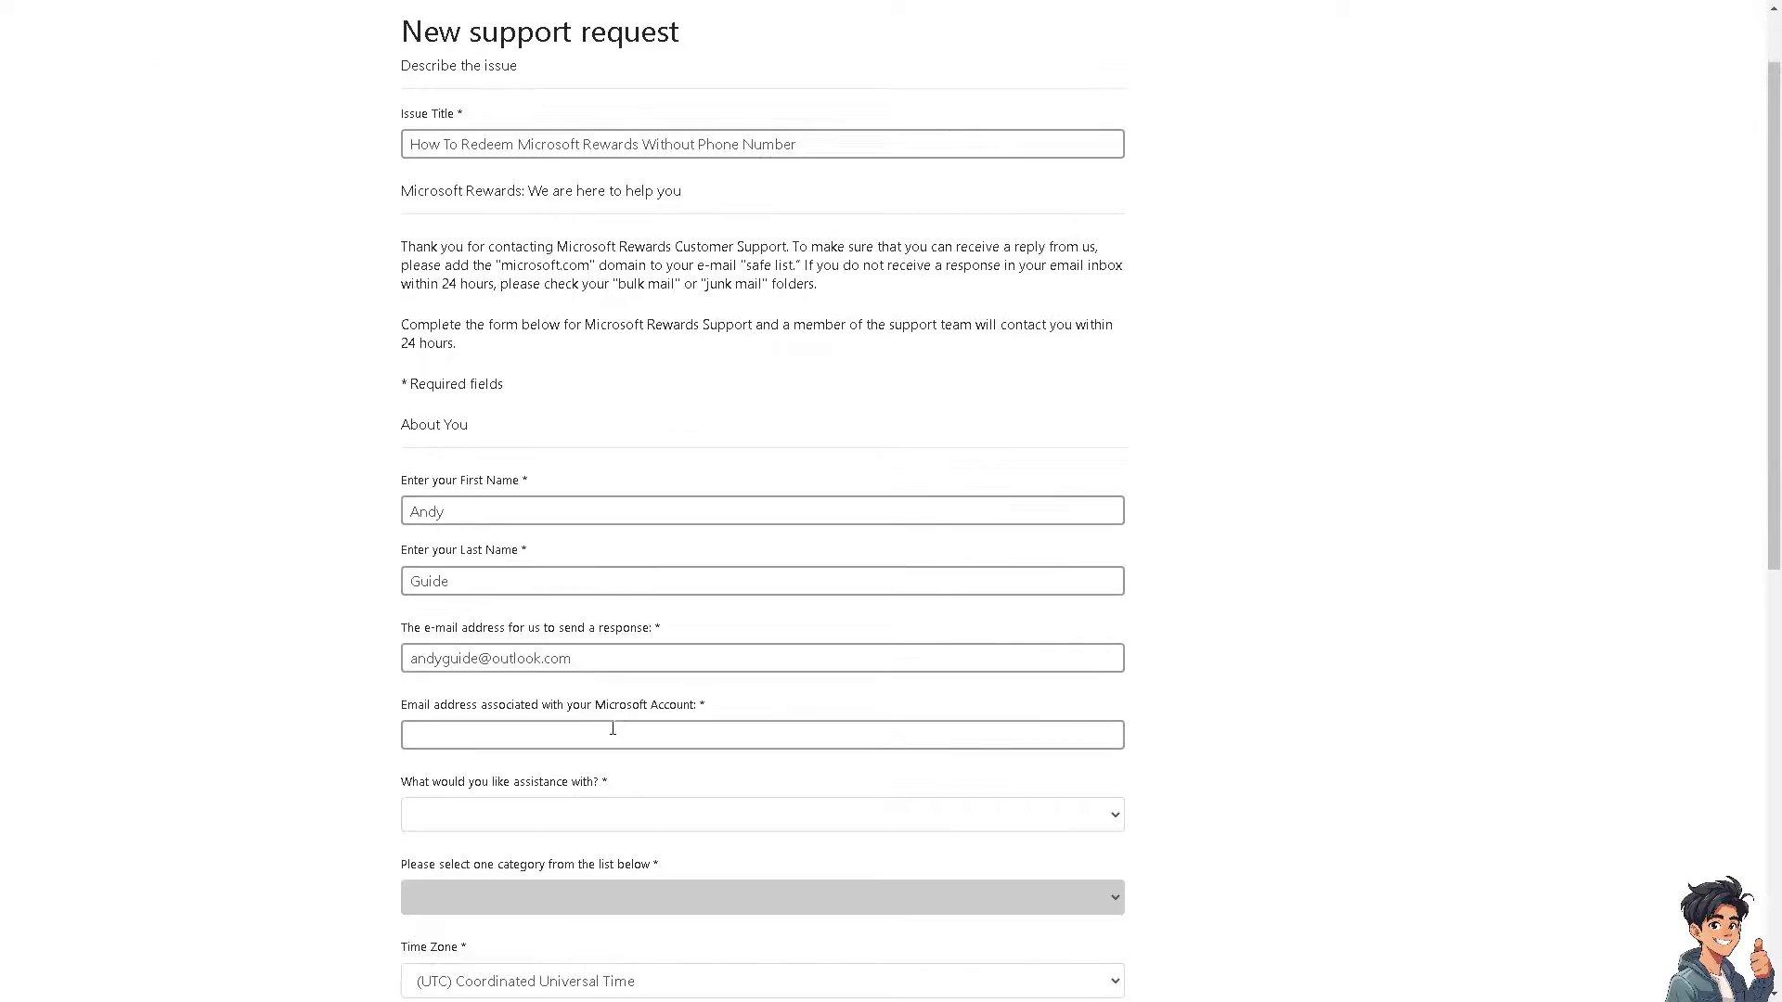
pyautogui.scroll(-5, 586, 773)
pyautogui.click(604, 585)
pyautogui.write('How To Redeem Microsoft Rewards Without Phone Number')
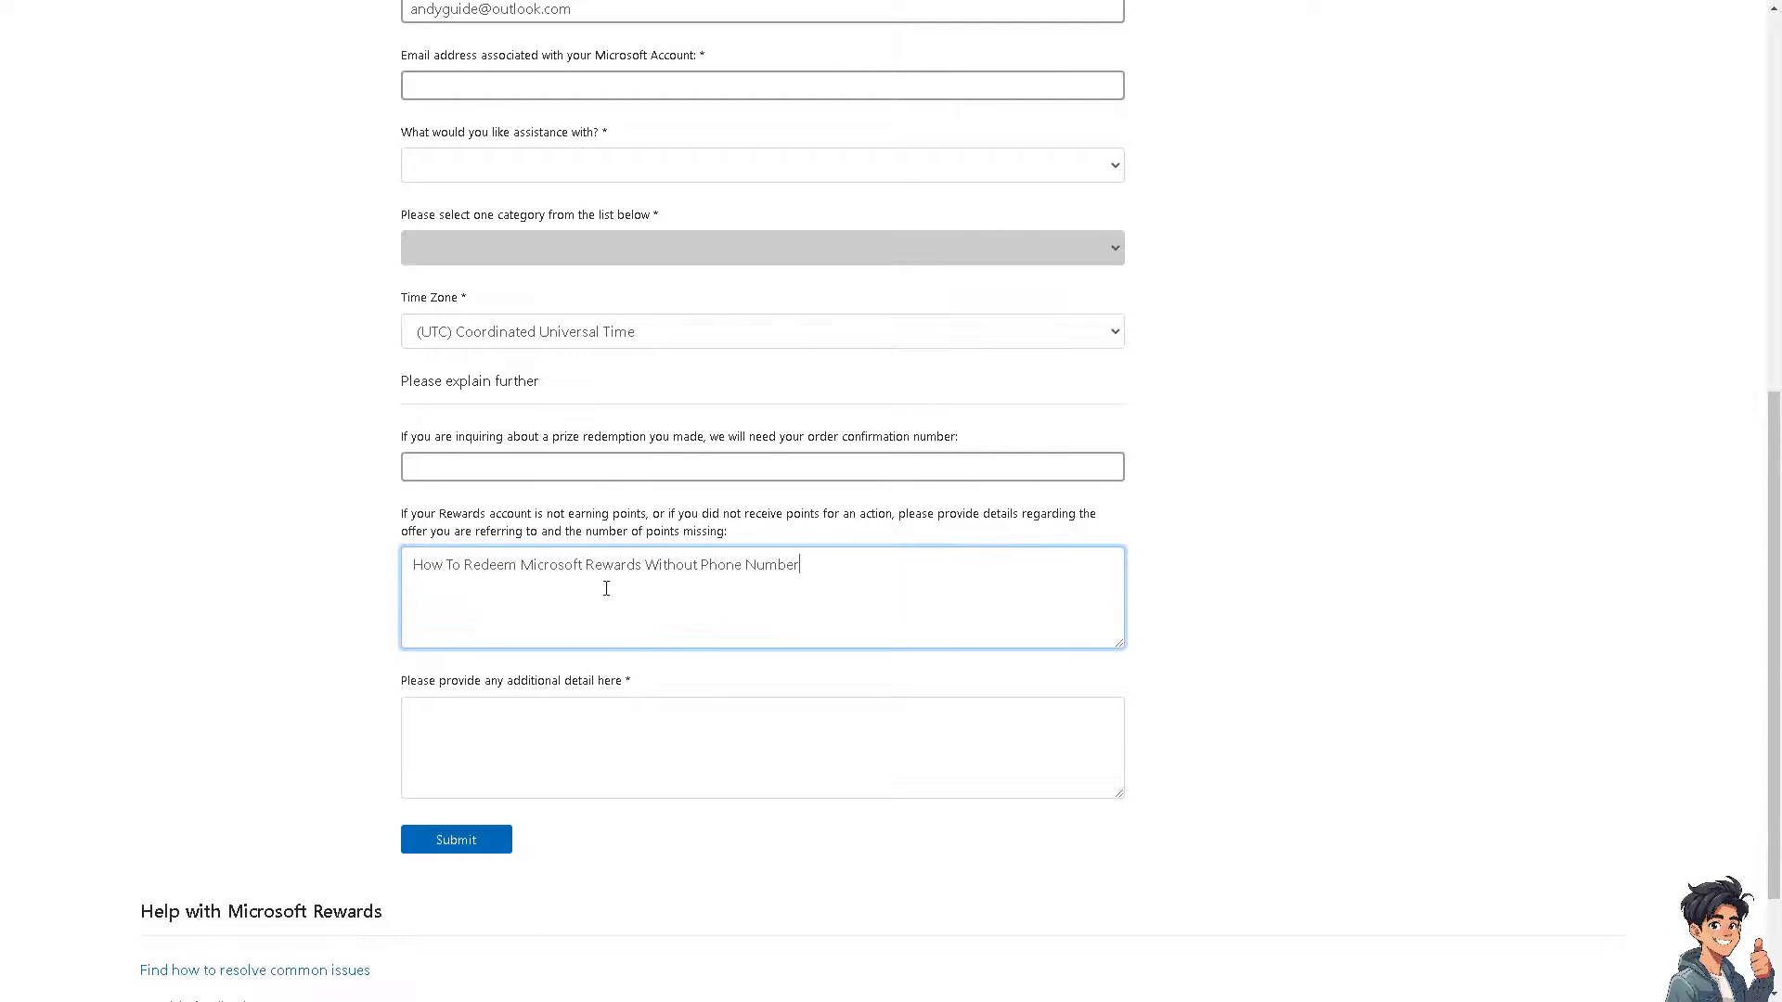
pyautogui.click(579, 740)
pyautogui.write('How To Redeem Microsoft Rewards Without Phone Number')
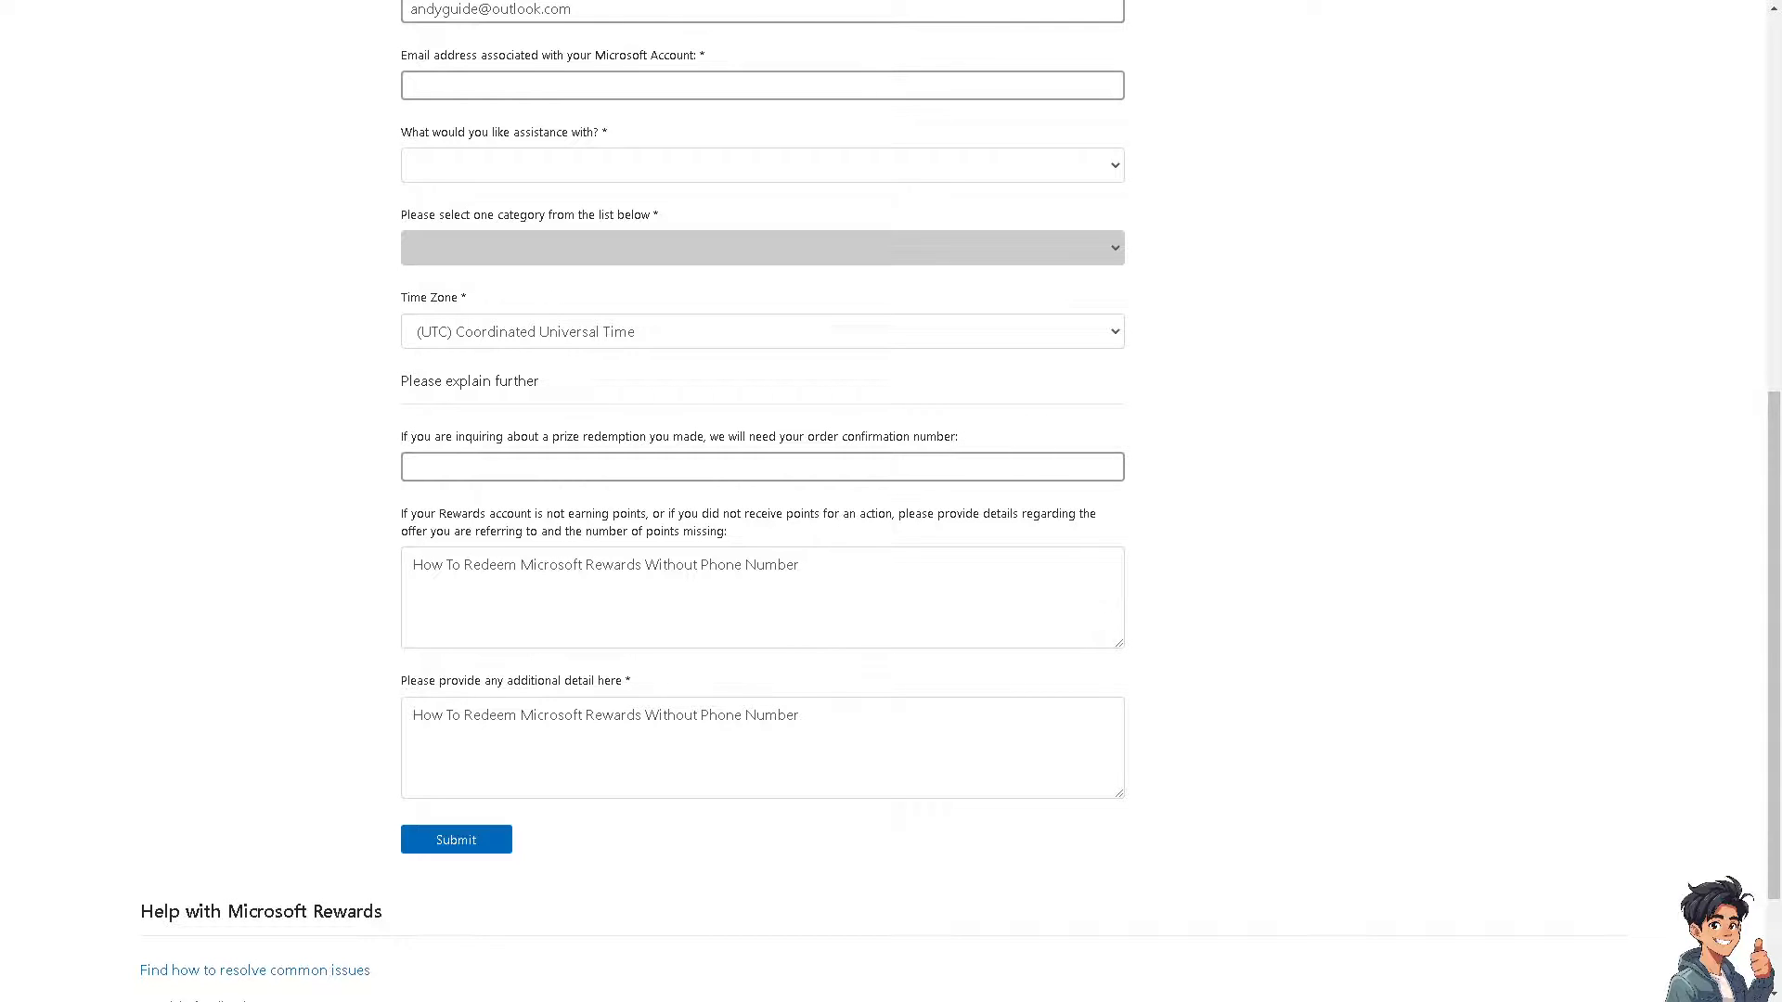
# Review the filled-in form and try to submit the support request
pyautogui.scroll(6, 366, 644)
pyautogui.scroll(-6, 428, 705)
pyautogui.click(459, 841)
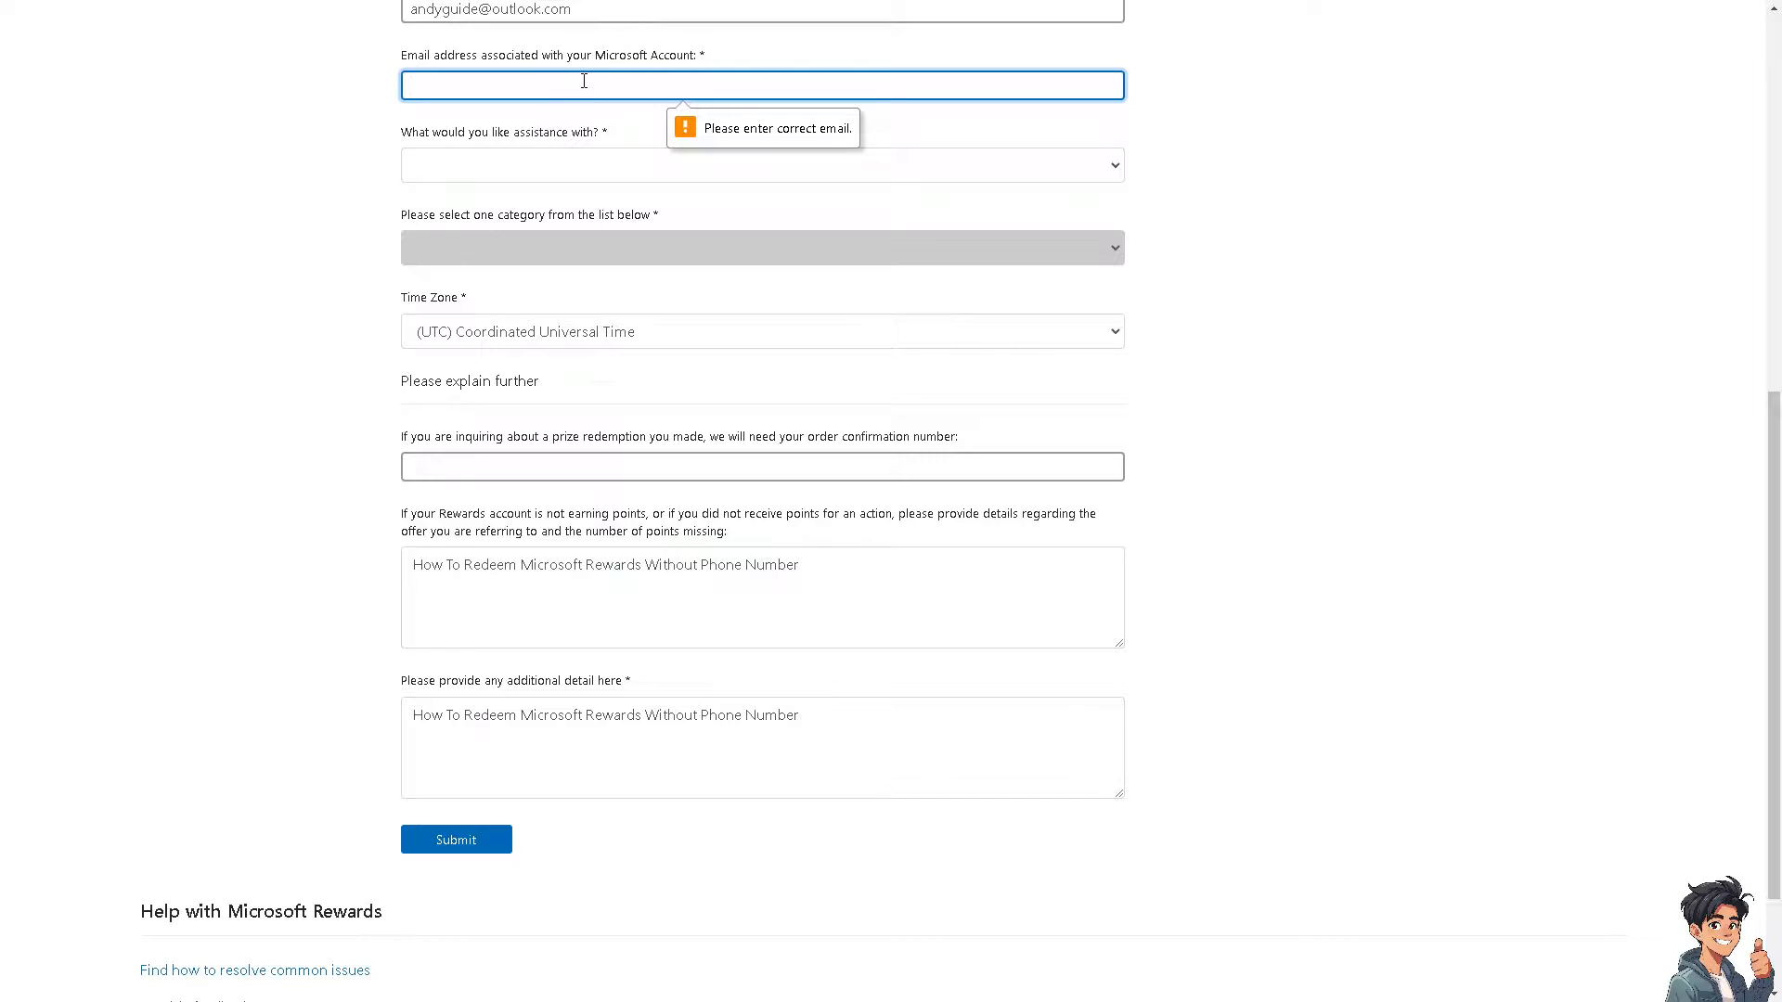
# Copy the response e-mail address into the field for the e-mail address associated with the Microsoft account
pyautogui.scroll(3, 584, 81)
pyautogui.moveTo(594, 290); pyautogui.dragTo(365, 309)
pyautogui.hotkey('ctrl', 'c')
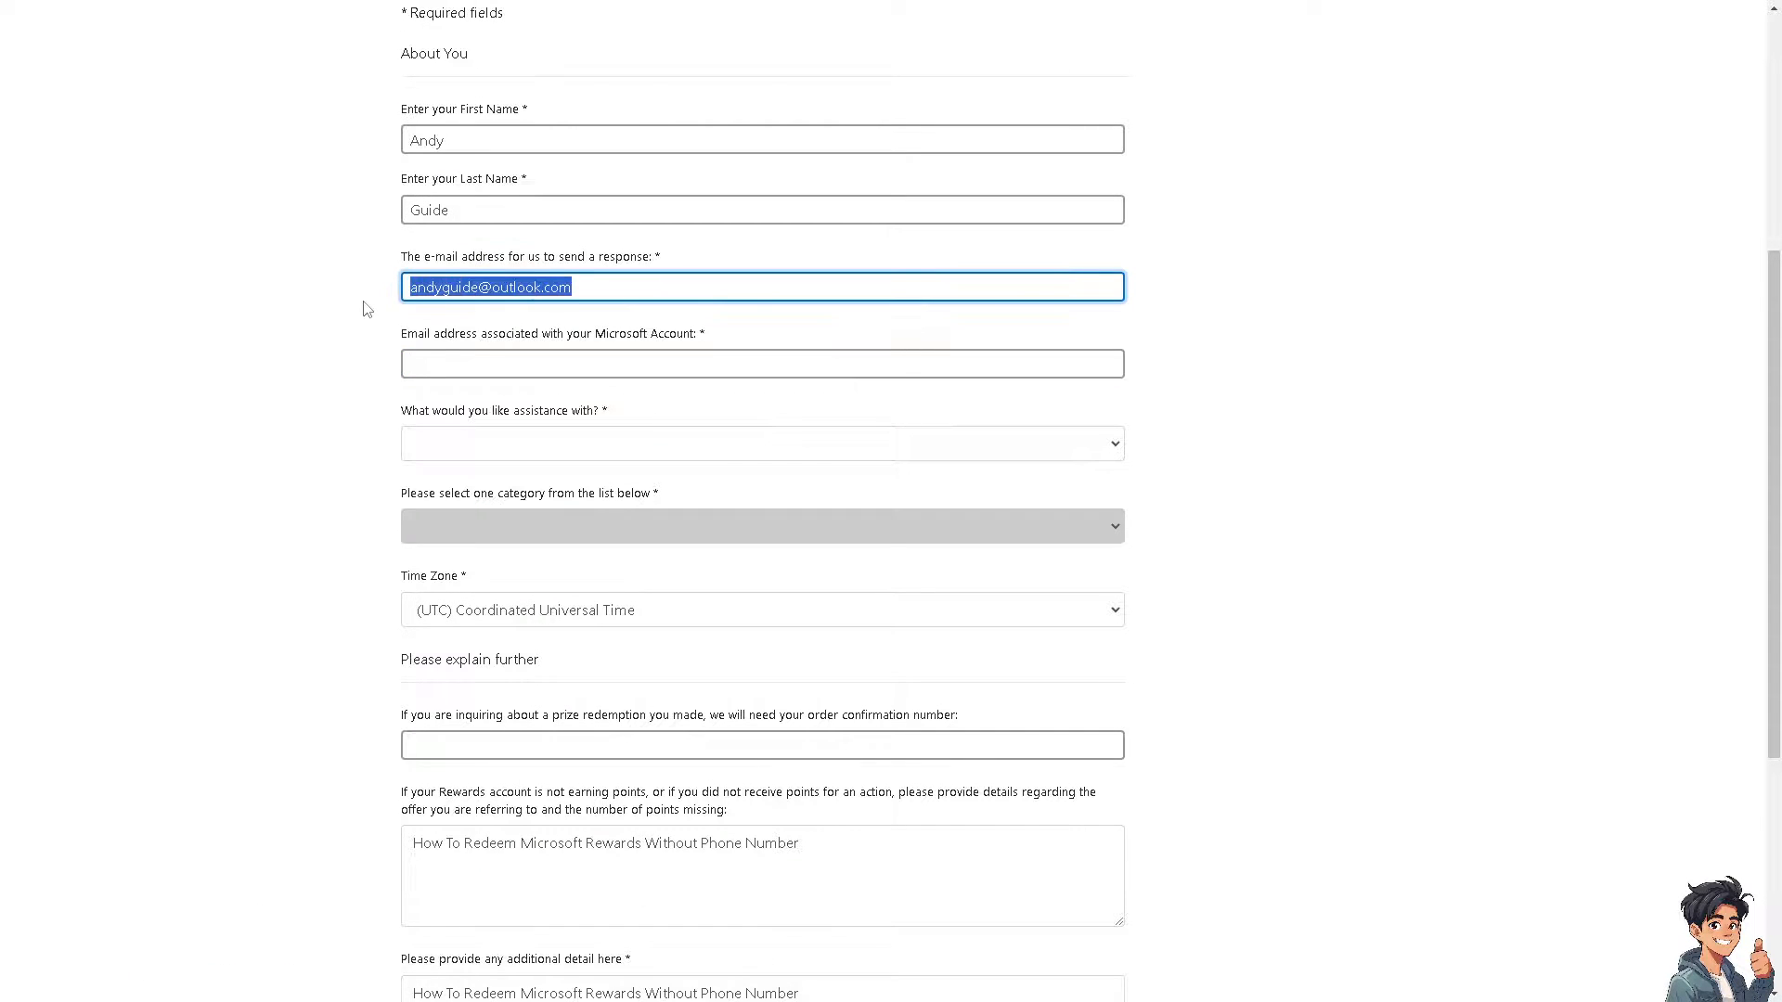
pyautogui.click(434, 363)
pyautogui.hotkey('ctrl', 'v')
# Choose Redeeming Points as the assistance topic and try to submit the request
pyautogui.click(459, 444)
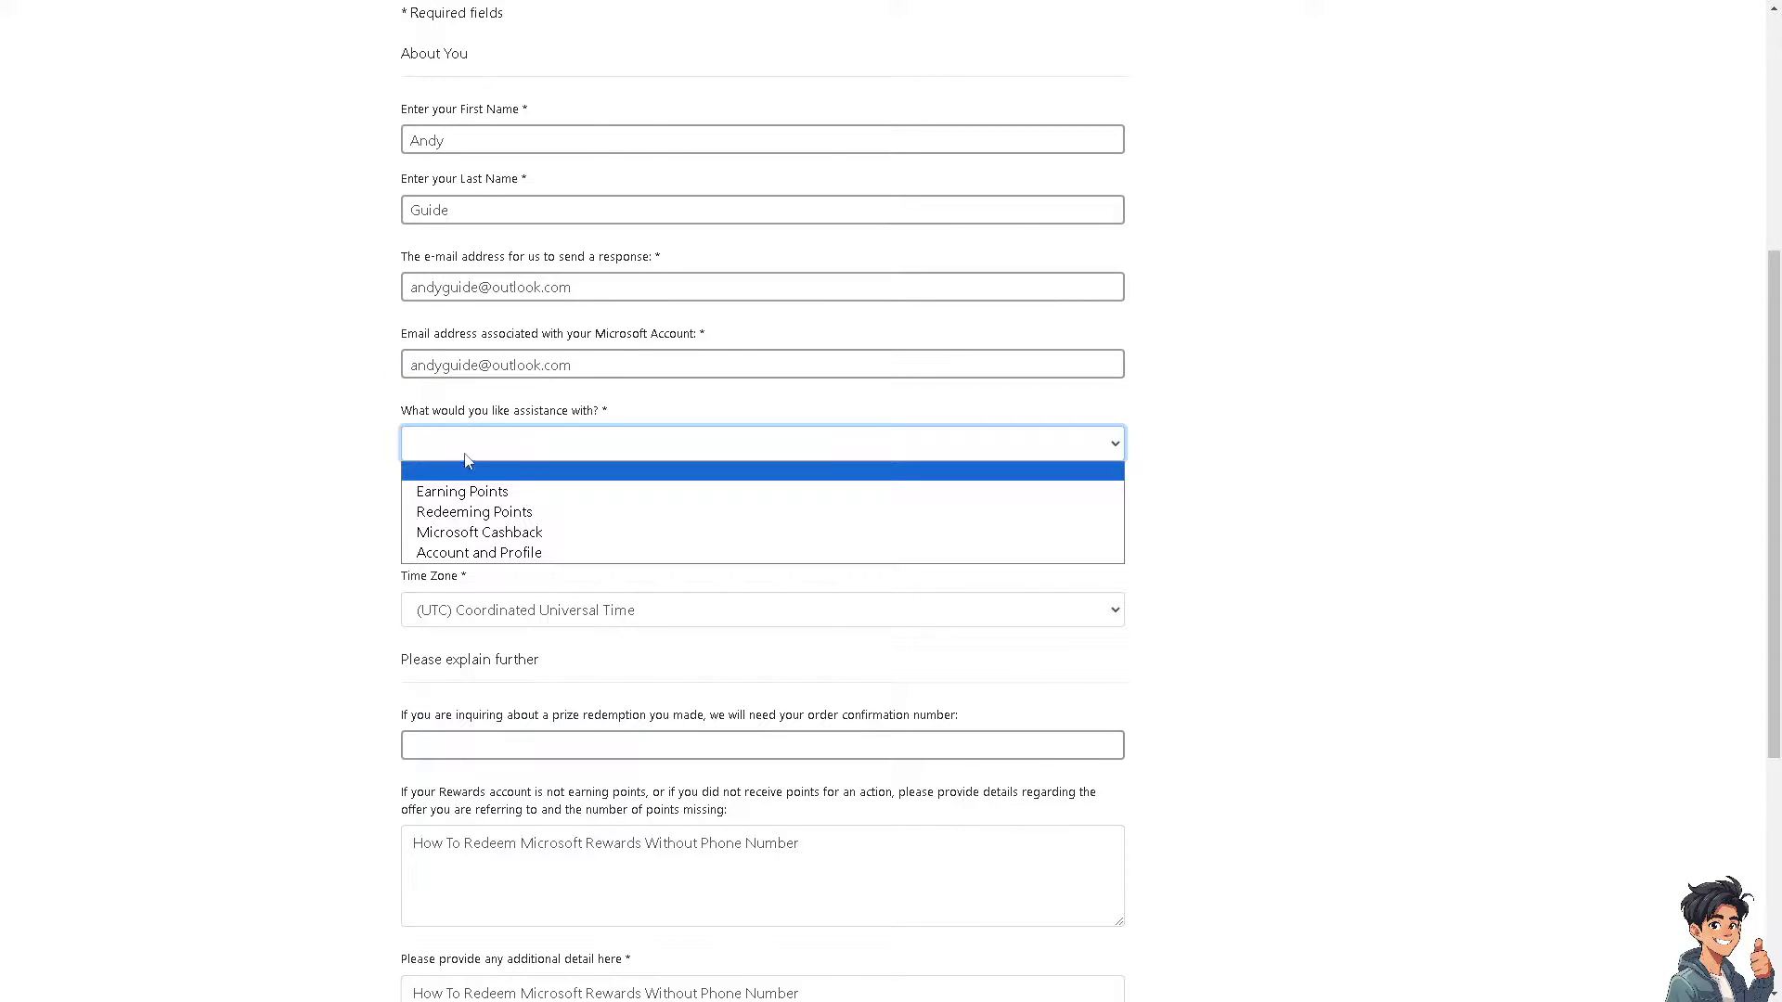
pyautogui.click(500, 513)
pyautogui.scroll(-2, 279, 556)
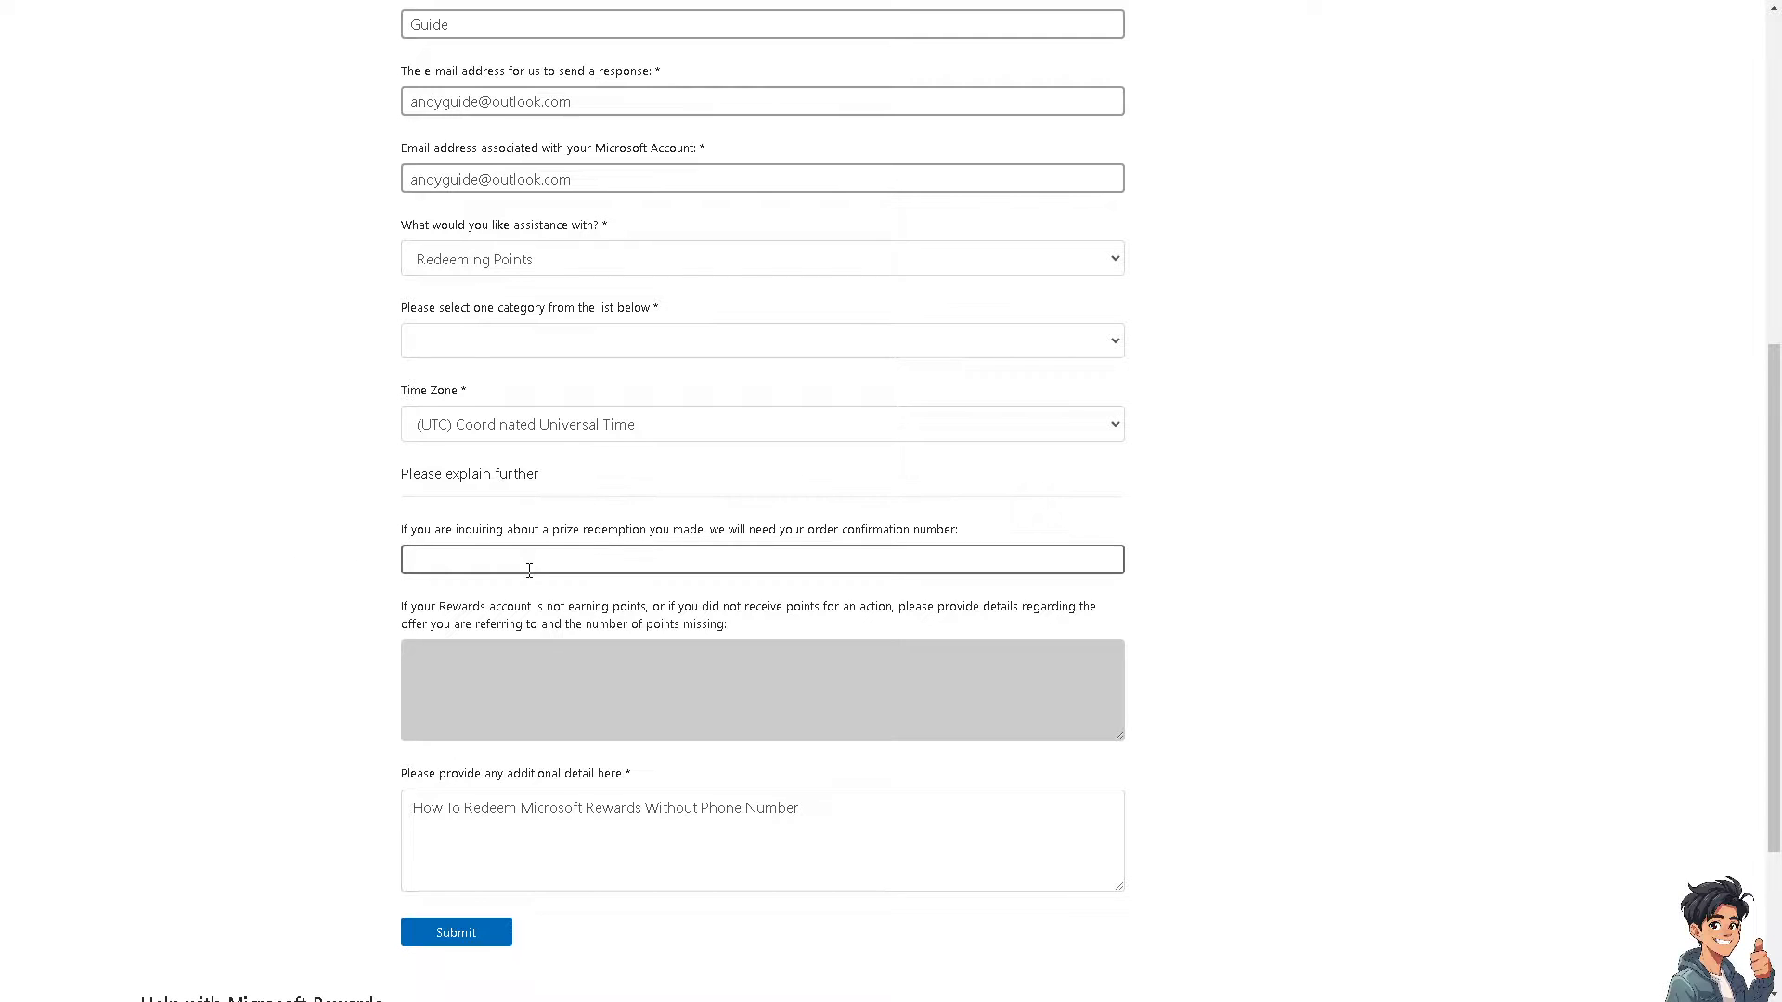
pyautogui.scroll(-3, 485, 811)
pyautogui.click(486, 685)
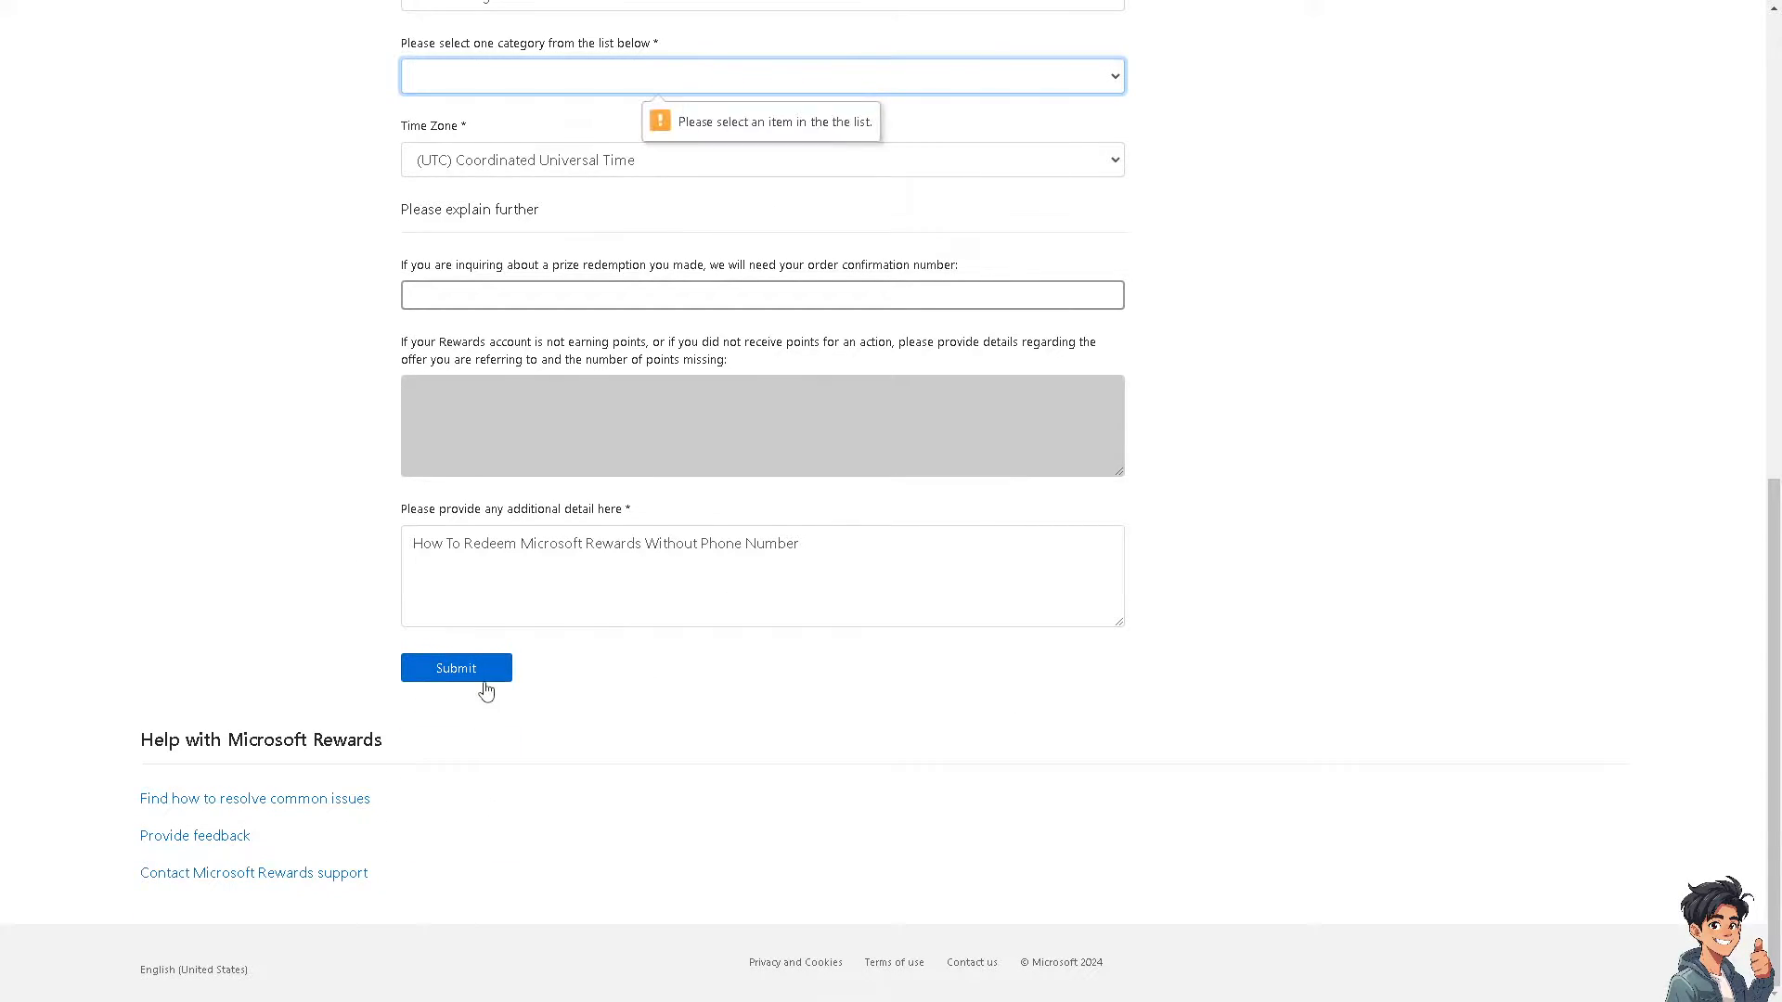
# Set the request category to "Error redeeming points" and submit the support request
pyautogui.scroll(2, 485, 687)
pyautogui.click(517, 262)
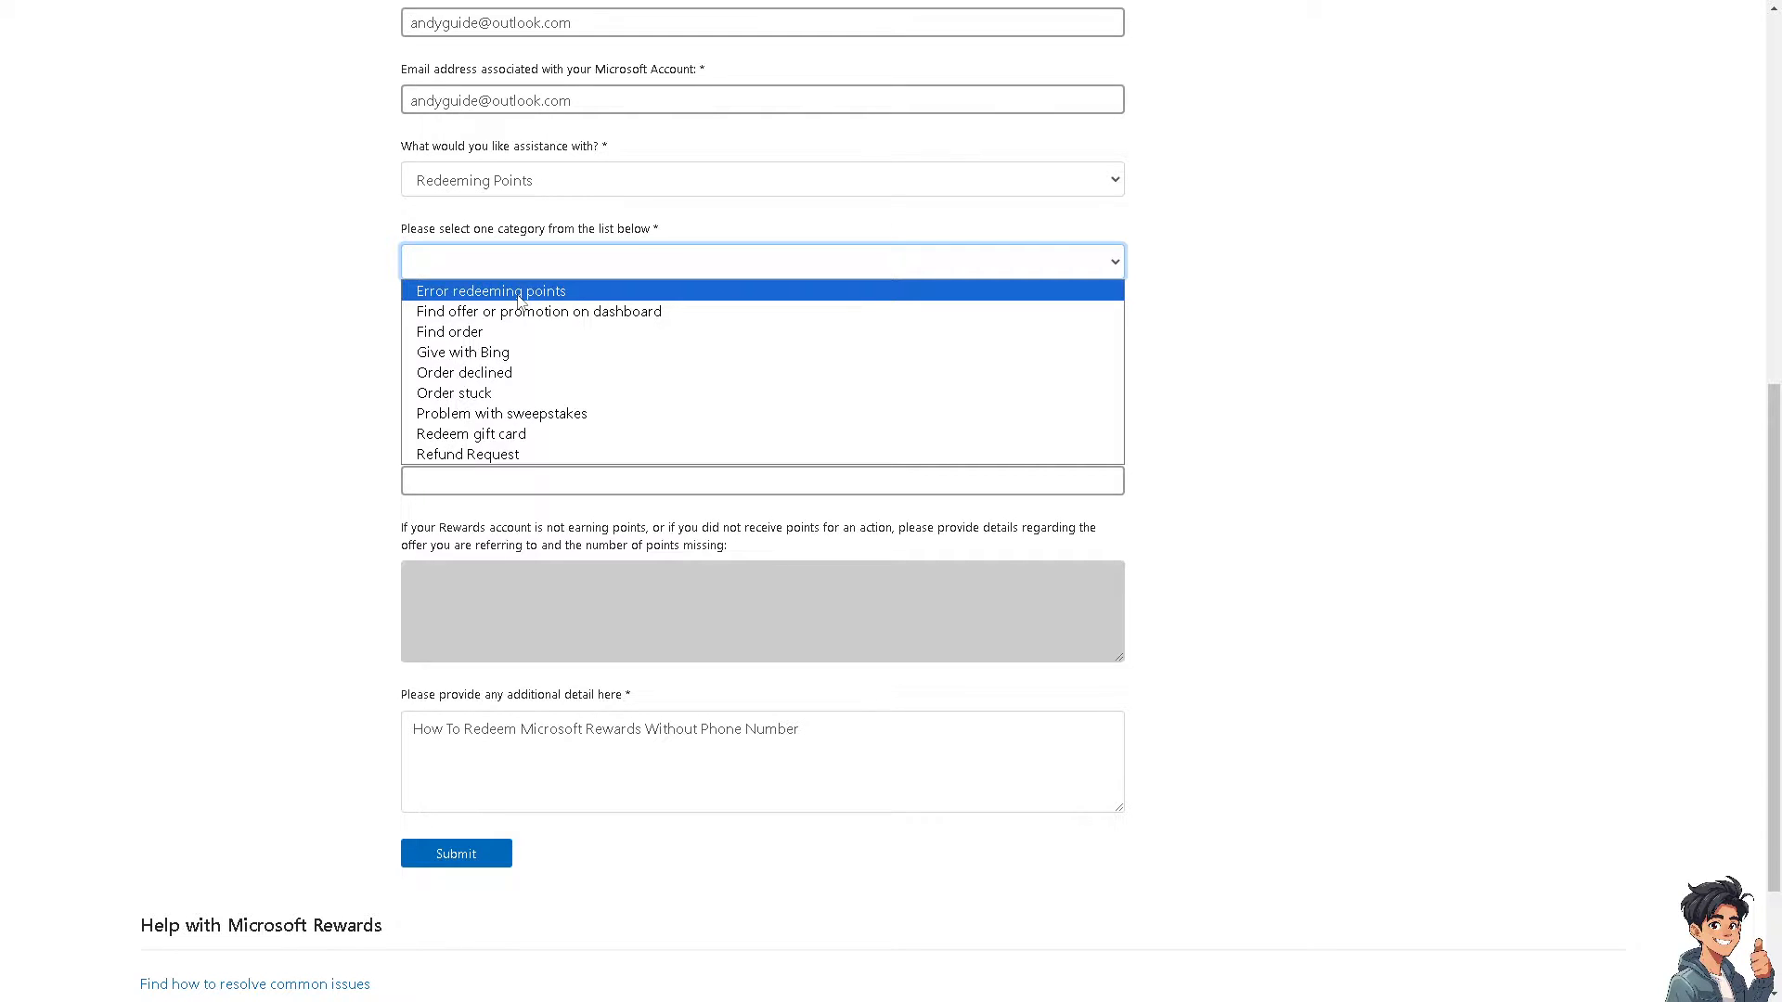
pyautogui.click(518, 292)
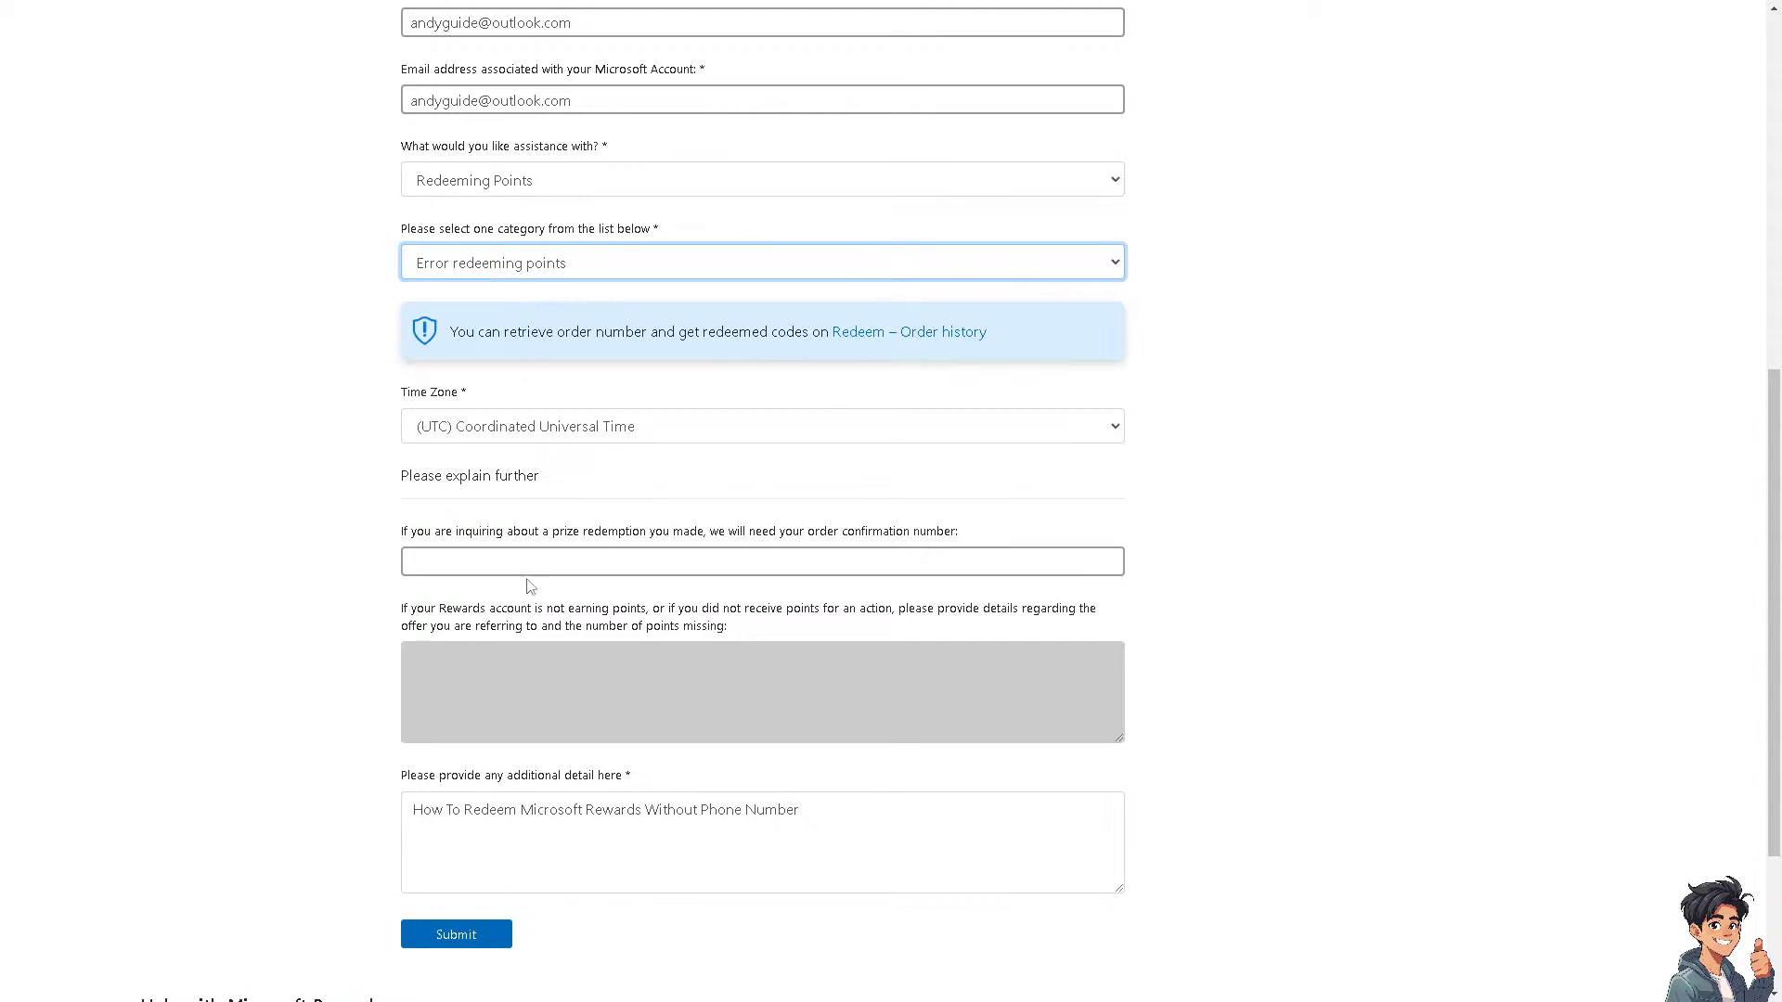
pyautogui.click(460, 934)
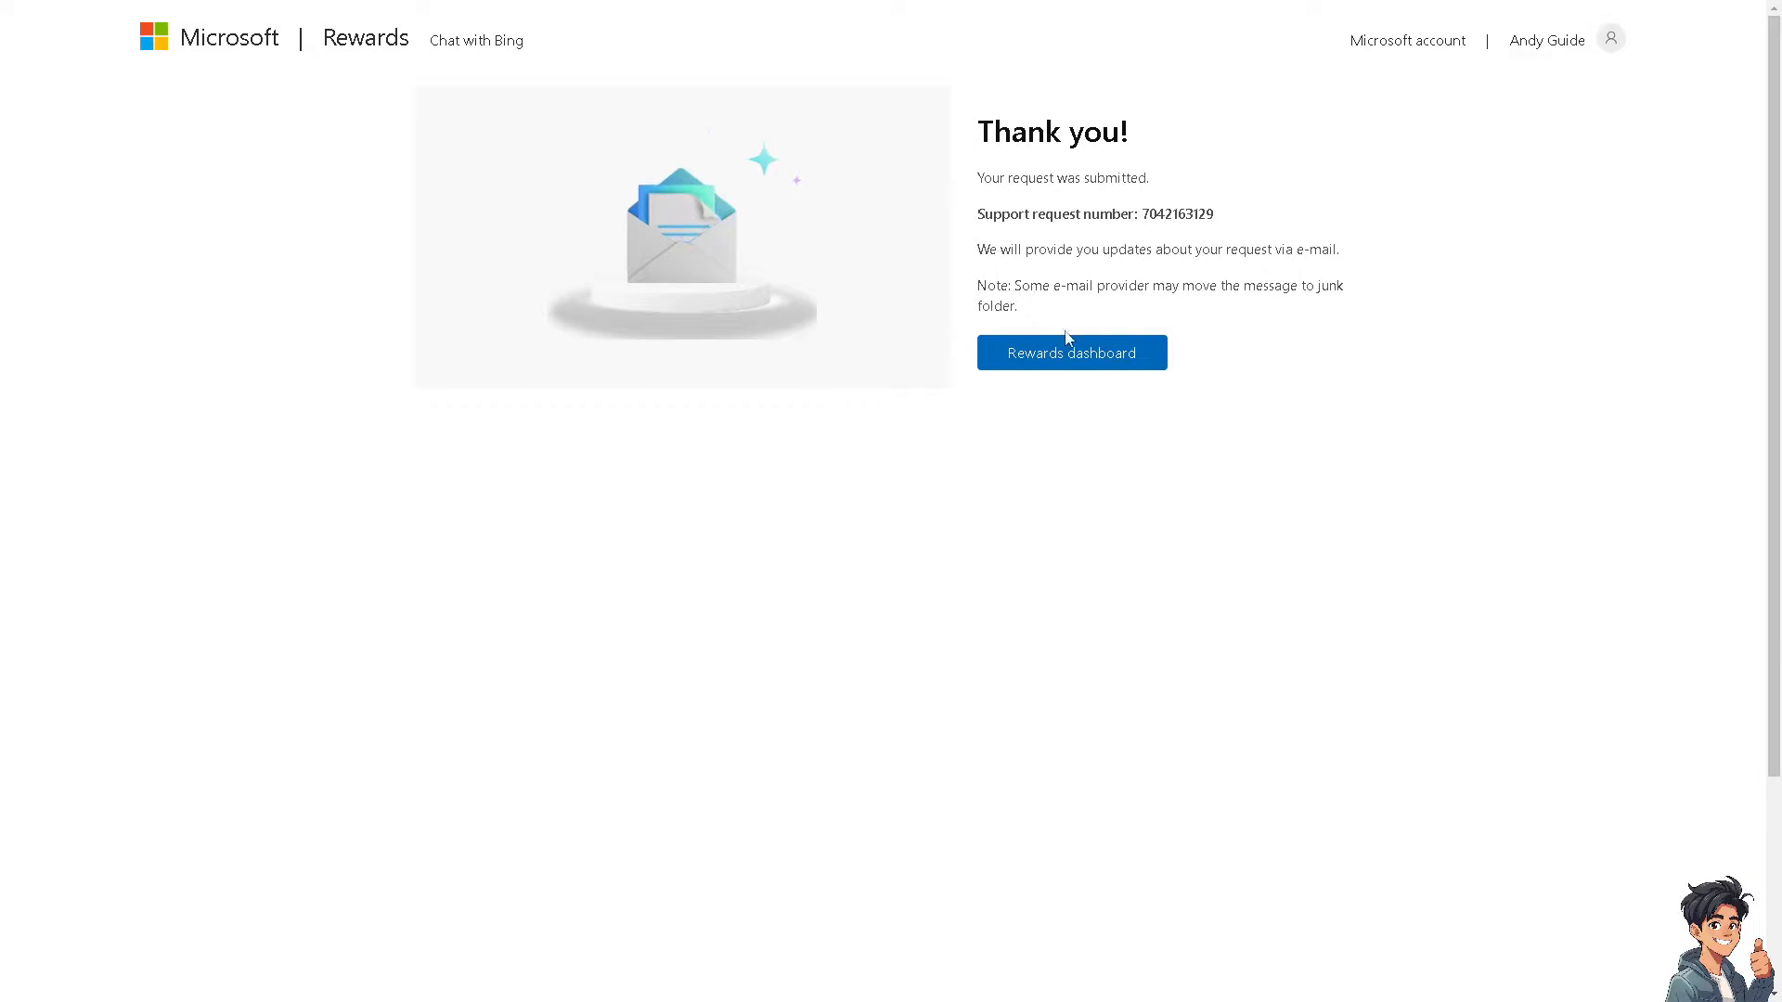
# Return to the Rewards dashboard from the submission confirmation and look over the daily set
pyautogui.click(1068, 363)
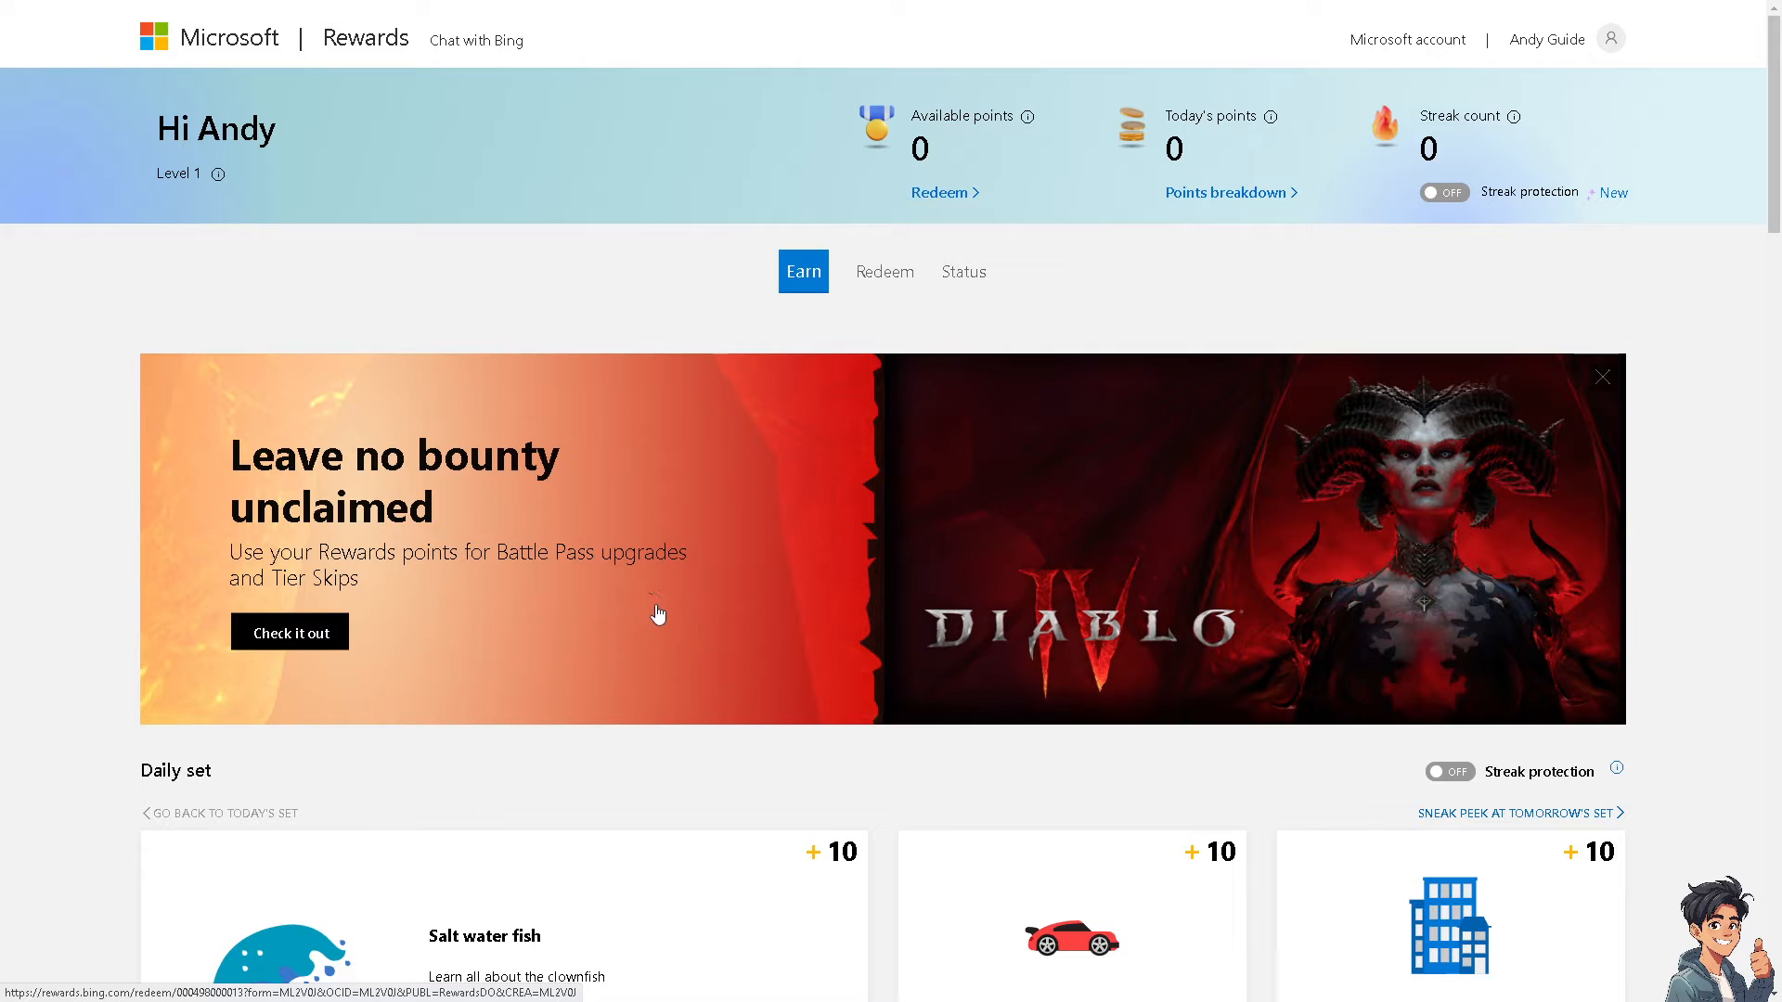
pyautogui.scroll(-2, 678, 613)
pyautogui.scroll(-1, 678, 616)
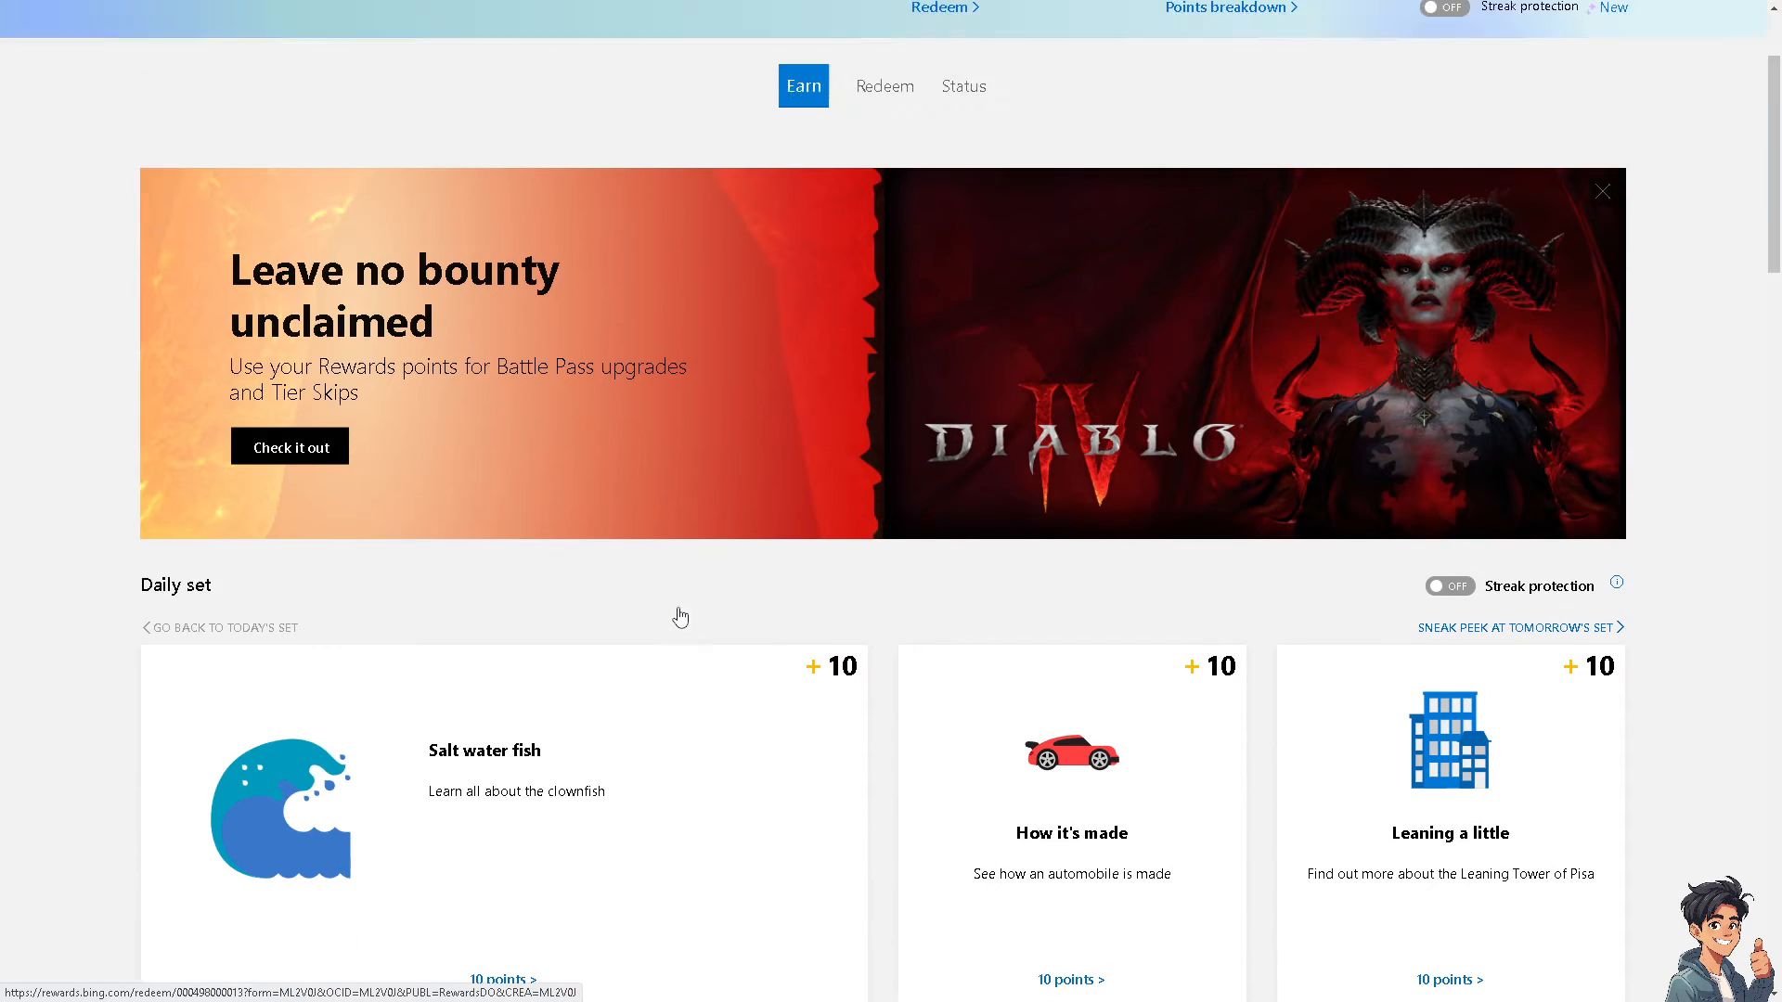
pyautogui.scroll(3, 678, 617)
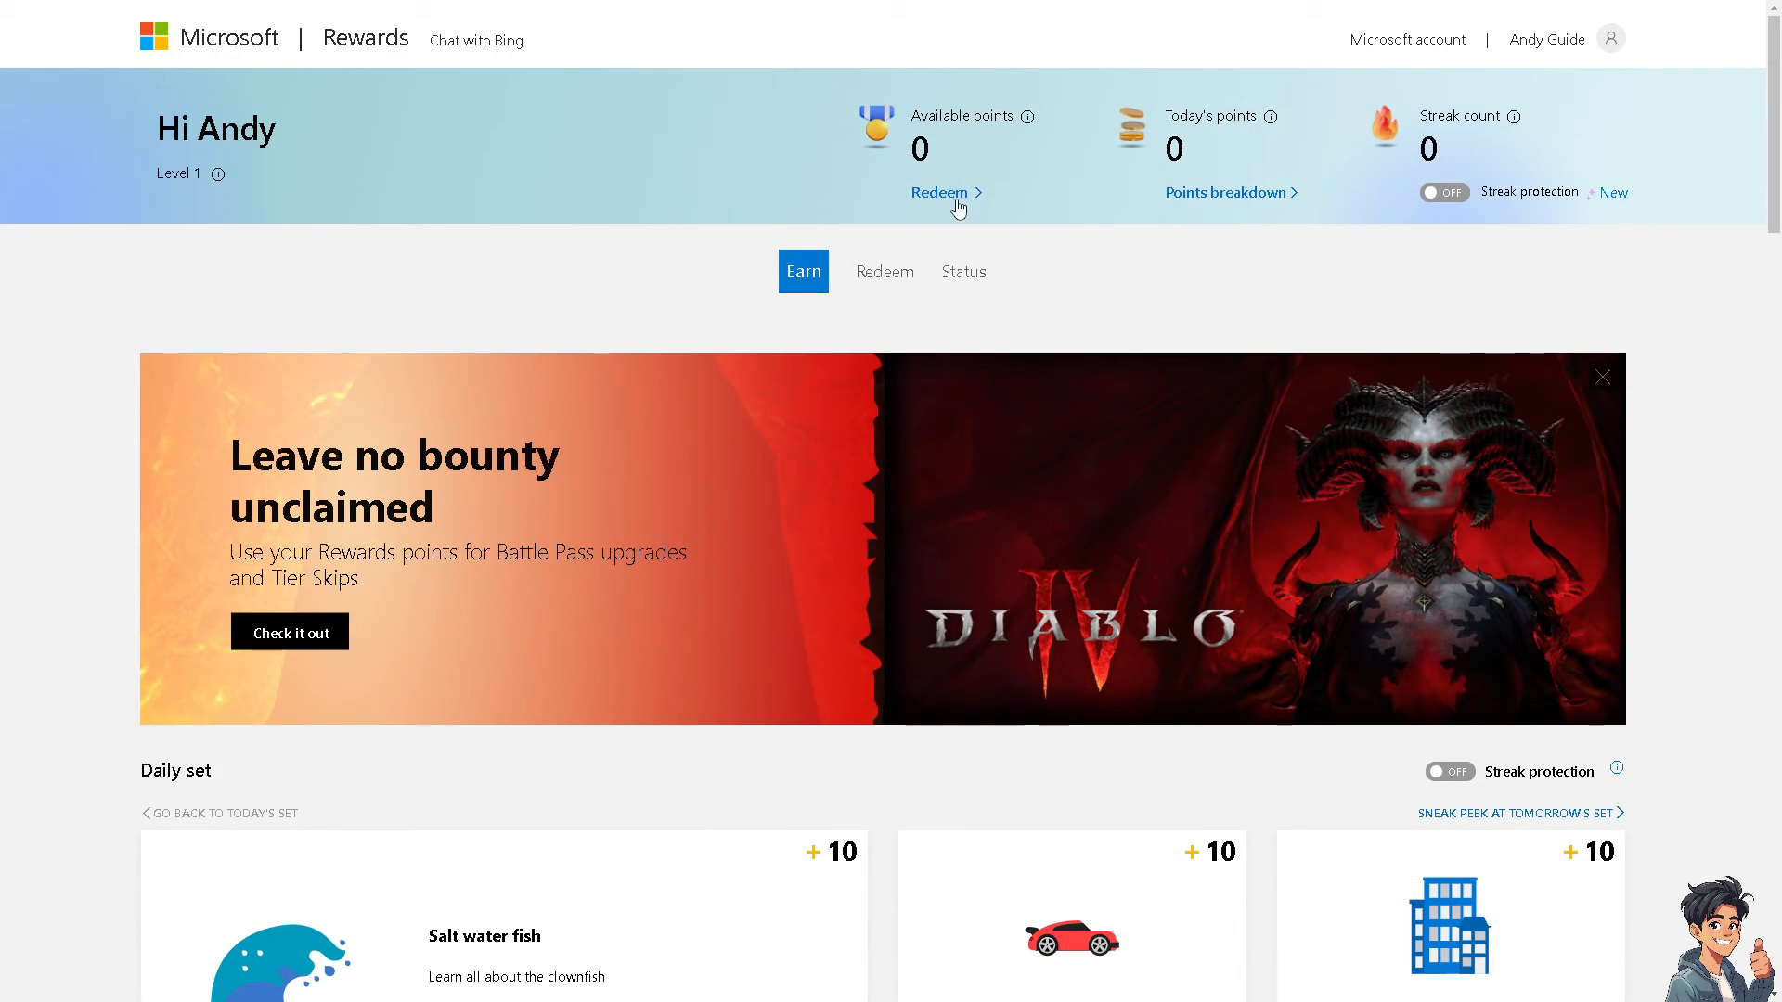